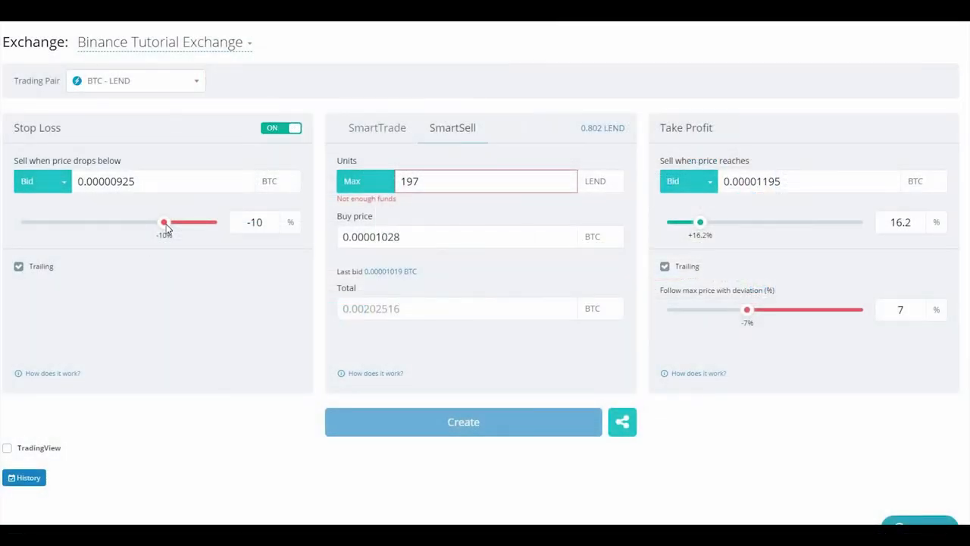
Set the stop loss to -5% and the take profit to 65% with a trailing deviation of 3%
mouse_move(167, 228)
left_mouse_down()
mouse_move(126, 227)
mouse_move(186, 227)
left_mouse_up()
left_click(18, 266)
left_click_drag(708, 228, 760, 226)
left_click_drag(746, 309, 705, 311)
left_click(665, 267)
left_click(664, 266)
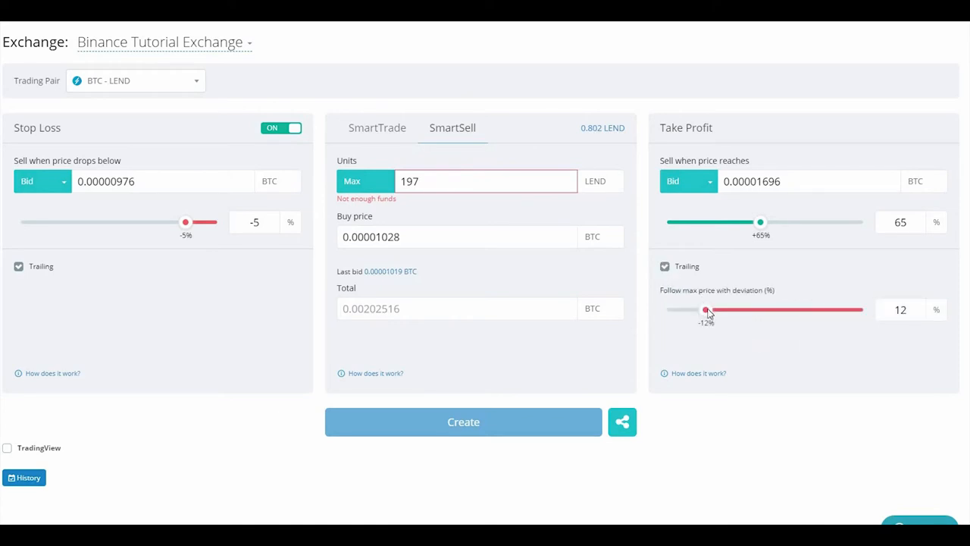
left_click_drag(746, 317, 794, 315)
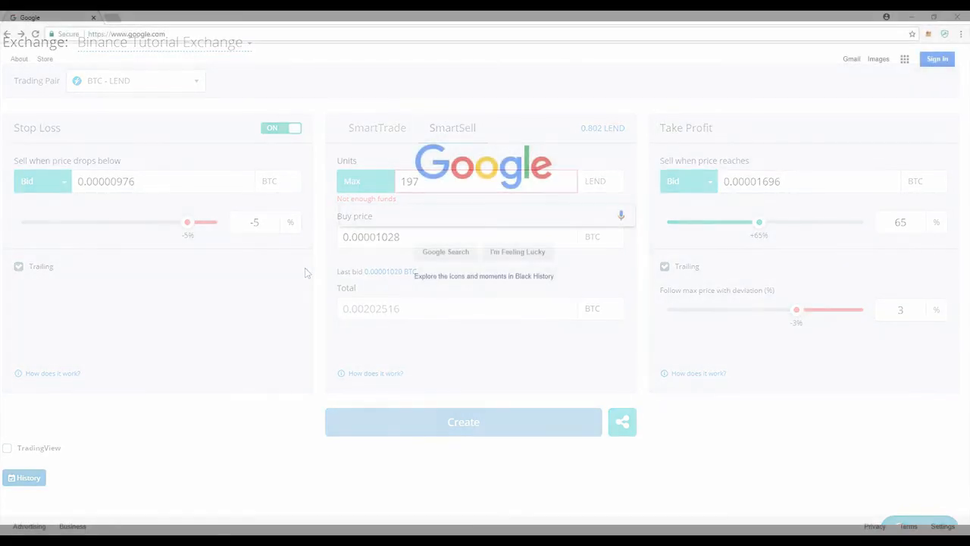
Enter the Google query "Take profit and stop loss explained"
type("Tak")
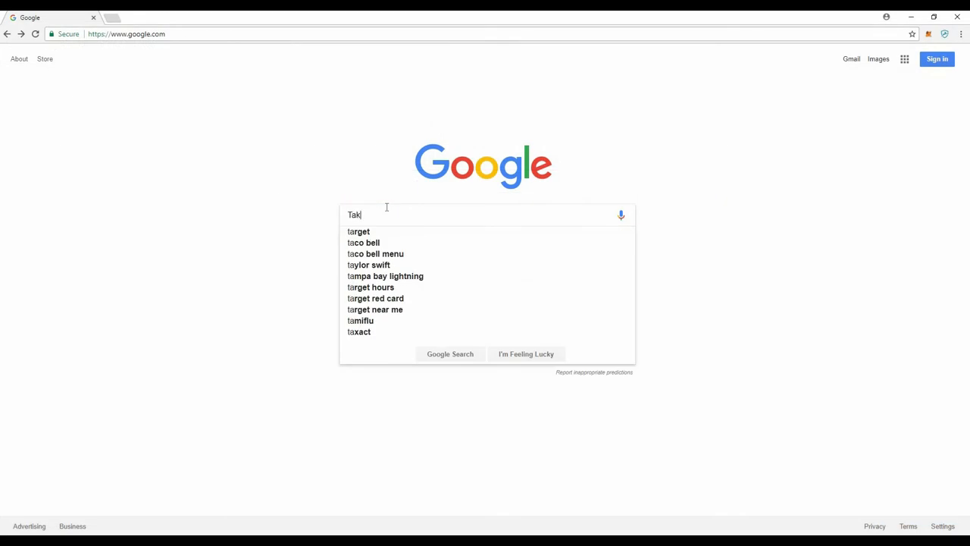
type("e profit and stop l")
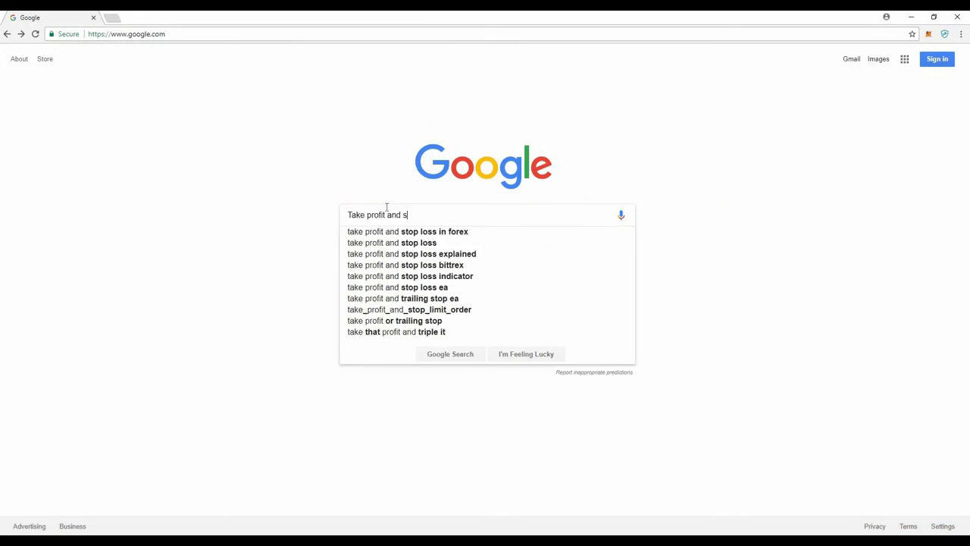
type("oss expla")
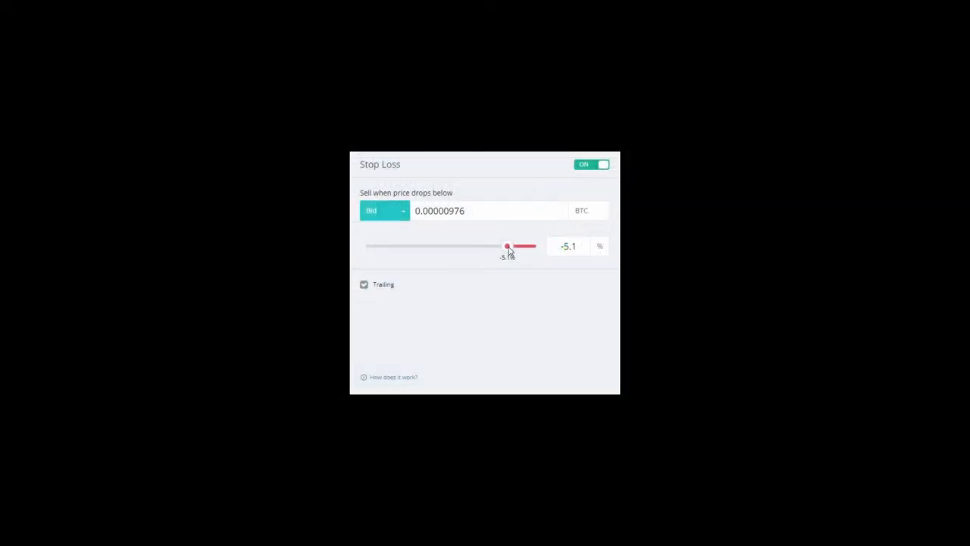
Lower the stop loss percentage further below the buy price, keeping trailing enabled
left_click_drag(507, 250, 484, 253)
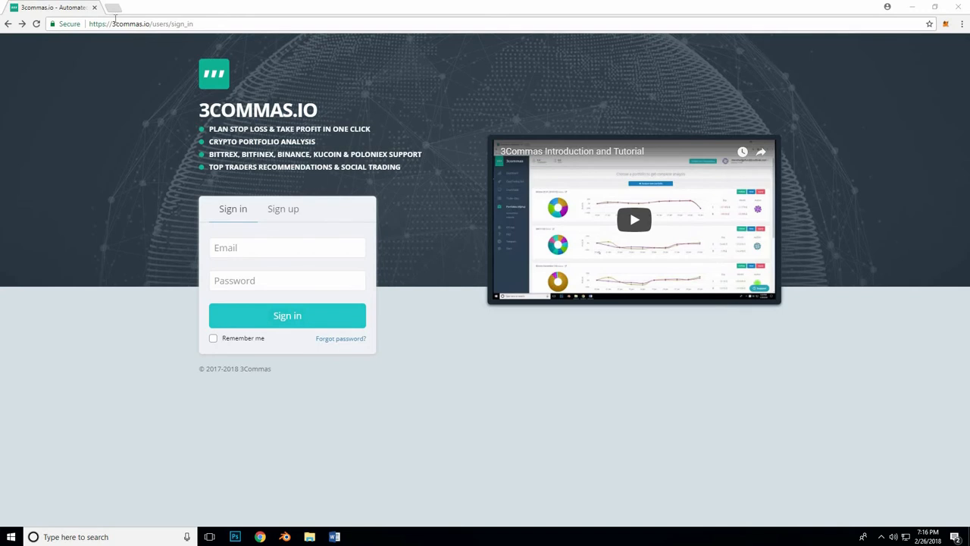
Open the copied link to the 3Commas article "How Trailing Stop Loss works" in a new browser tab
left_click(114, 8)
right_click(130, 25)
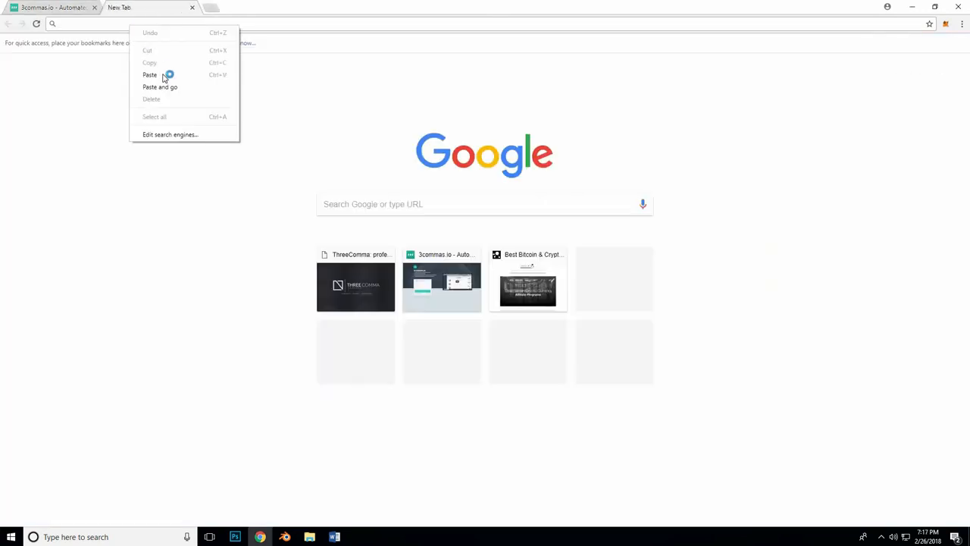
left_click(150, 74)
key("Return")
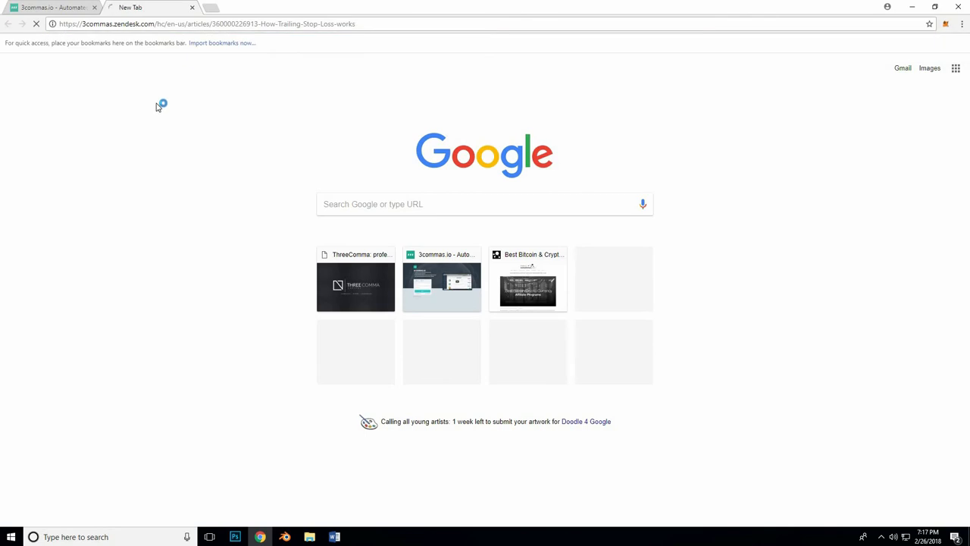
Examine the article's table comparing ETH price per unit with the trailing stop loss value, highlighting the first three rows
scroll(417, 300, "down", 3)
scroll(417, 300, "down", 2)
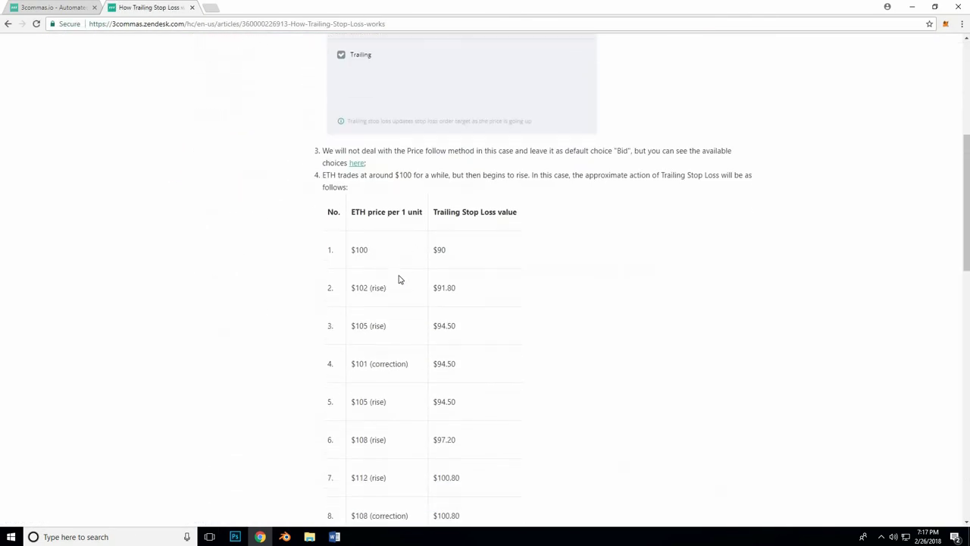
triple_click(350, 243)
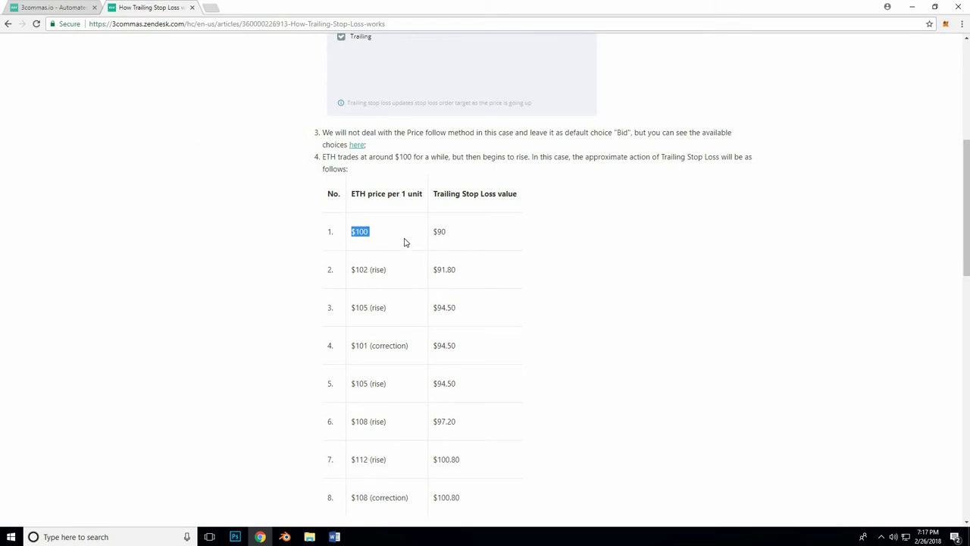
left_click_drag(447, 234, 422, 251)
left_click_drag(386, 270, 355, 274)
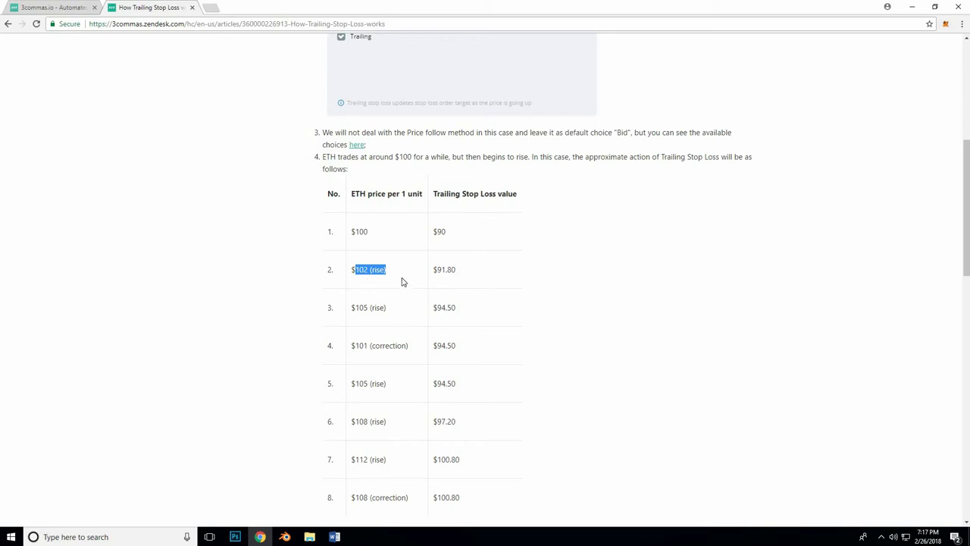
triple_click(437, 271)
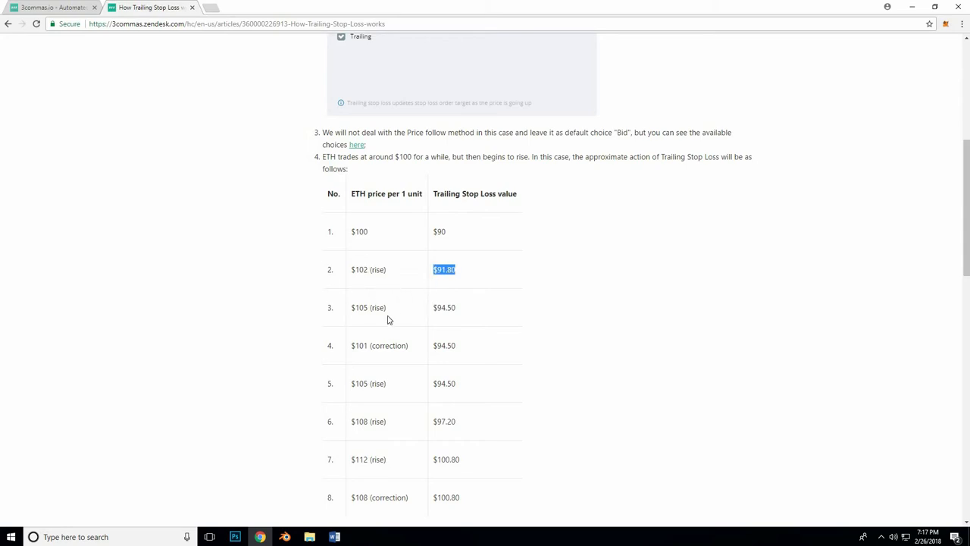
left_click_drag(386, 310, 361, 312)
double_click(437, 311)
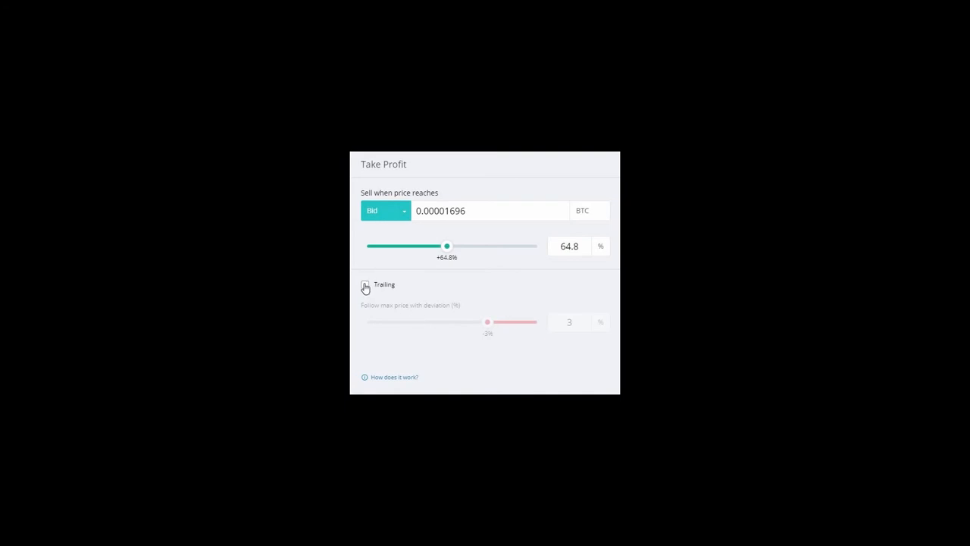
Enable trailing for the take profit and increase its deviation from the maximum price
left_click(365, 286)
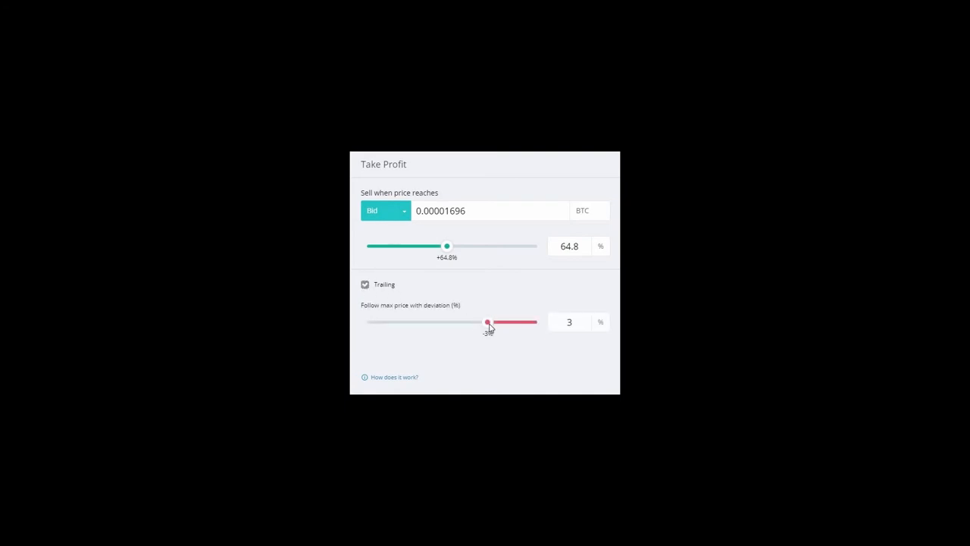
left_click_drag(480, 329, 428, 330)
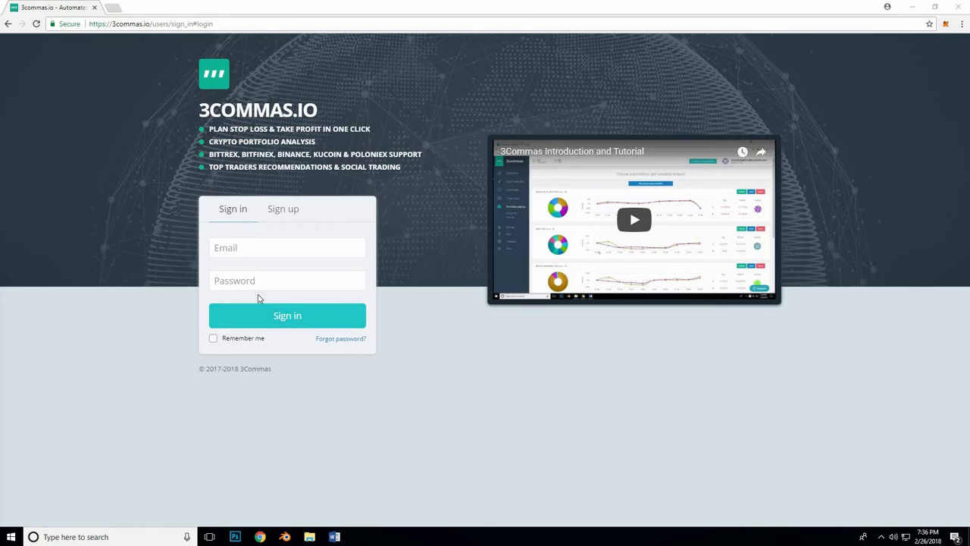
Switch to the 3Commas sign-up form and enter the account's e-mail address
left_click(282, 209)
left_click(275, 247)
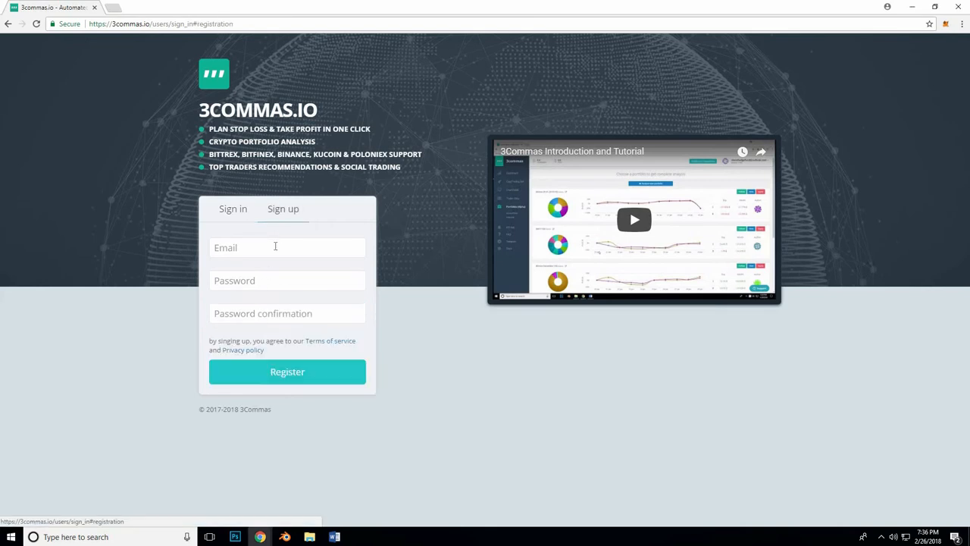
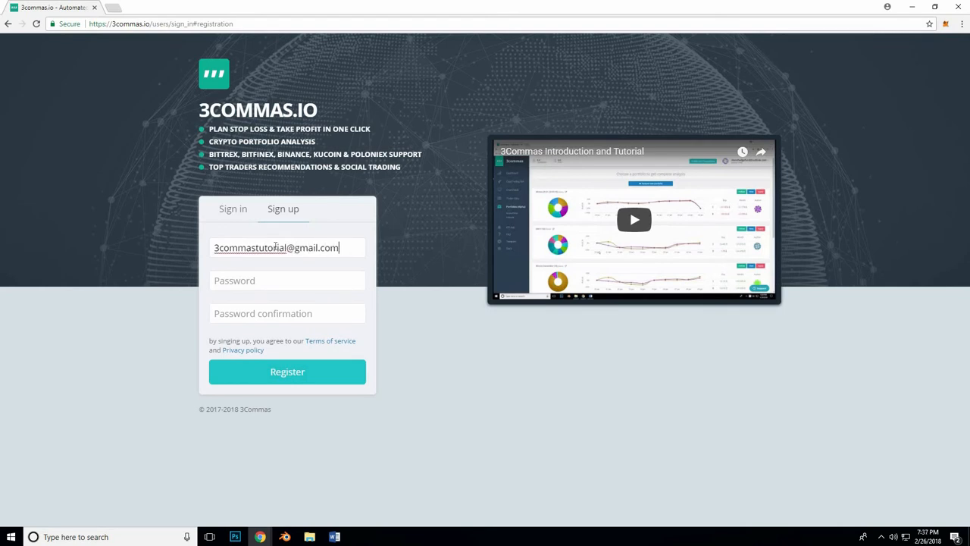
Register the account with a confirmed account password and decline saving the password in the browser
left_click(264, 280)
type("•••••••••••••••••••")
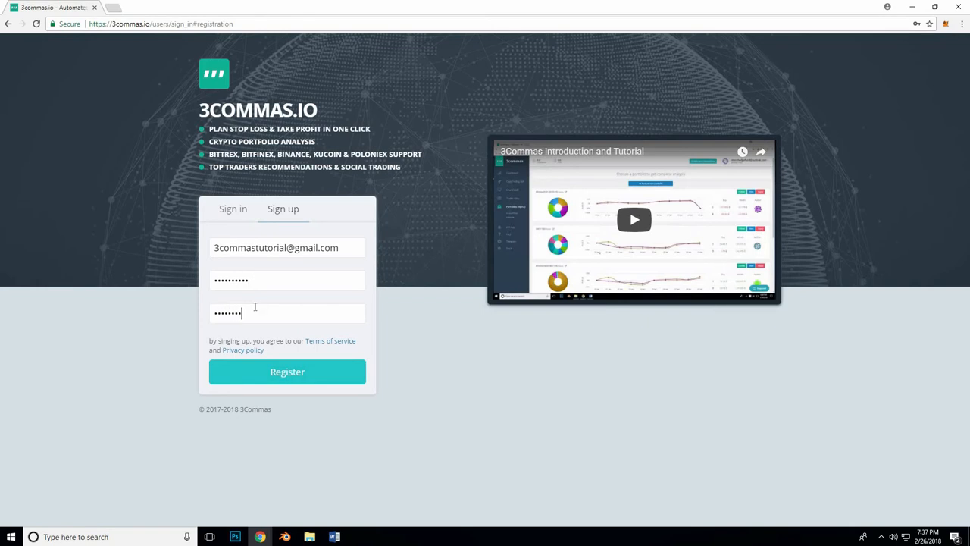
type("•")
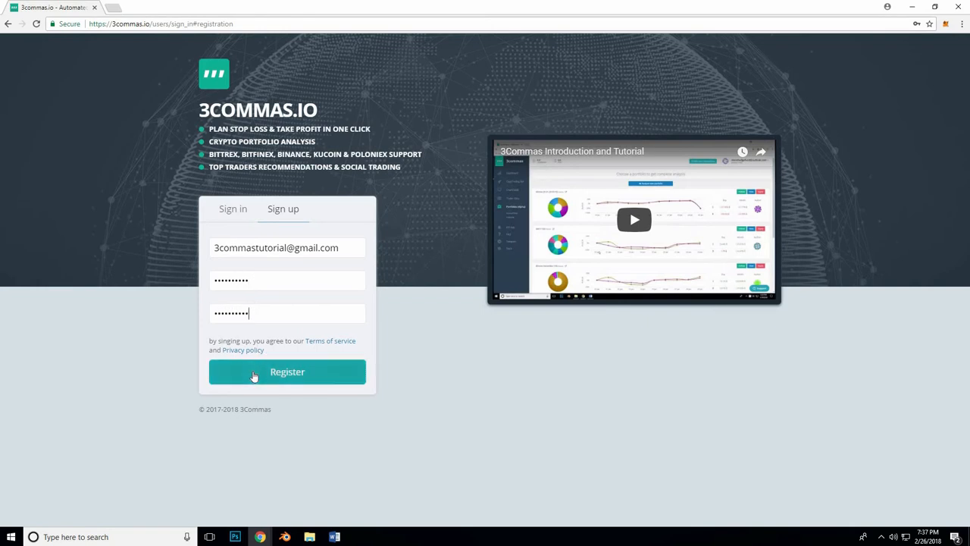
left_click(253, 370)
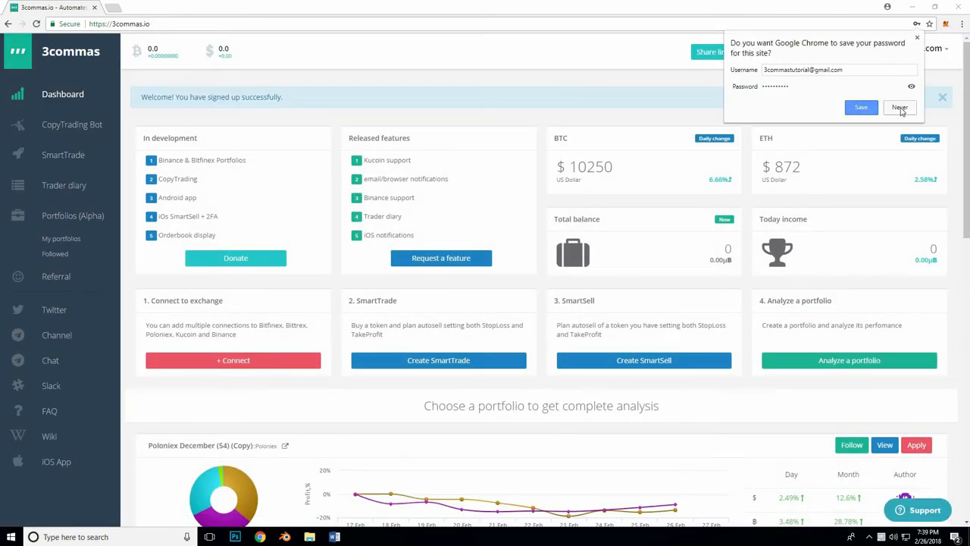
left_click(899, 108)
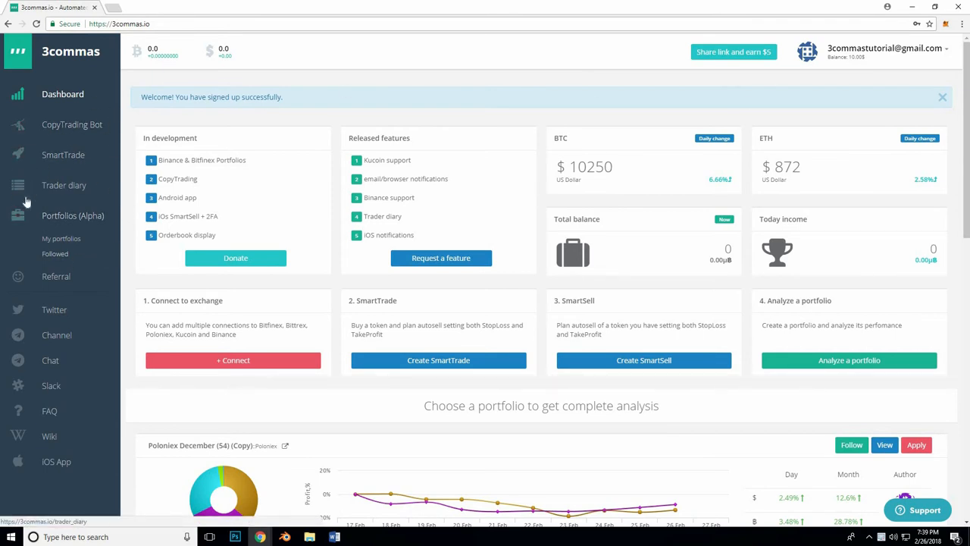
Review the account menu's options and the dashboard's portfolios and top currencies table
left_click(872, 63)
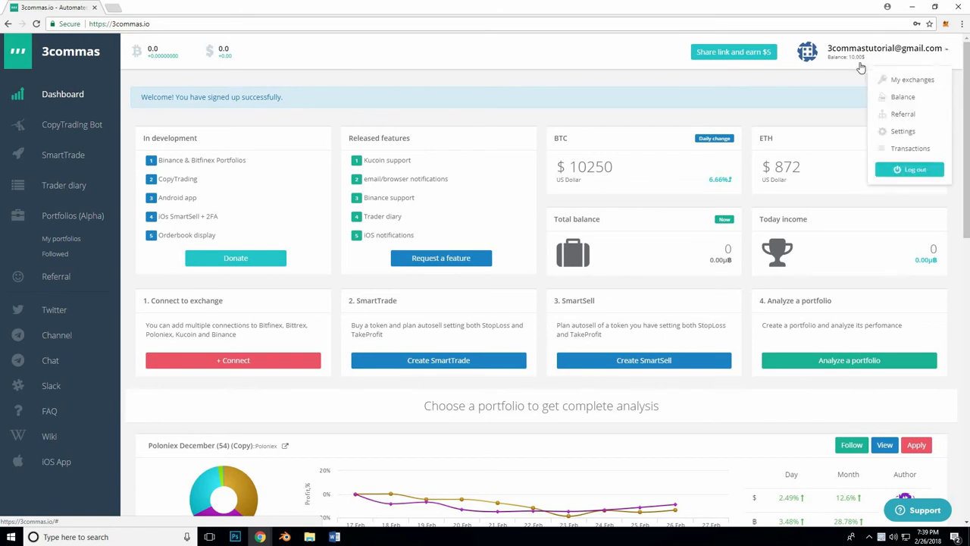
left_click(832, 111)
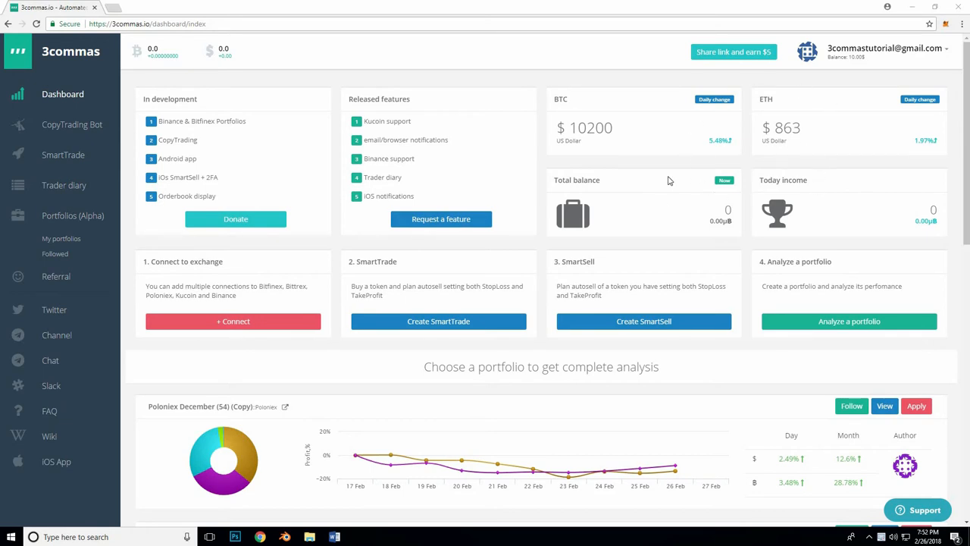
scroll(464, 337, "down", 5)
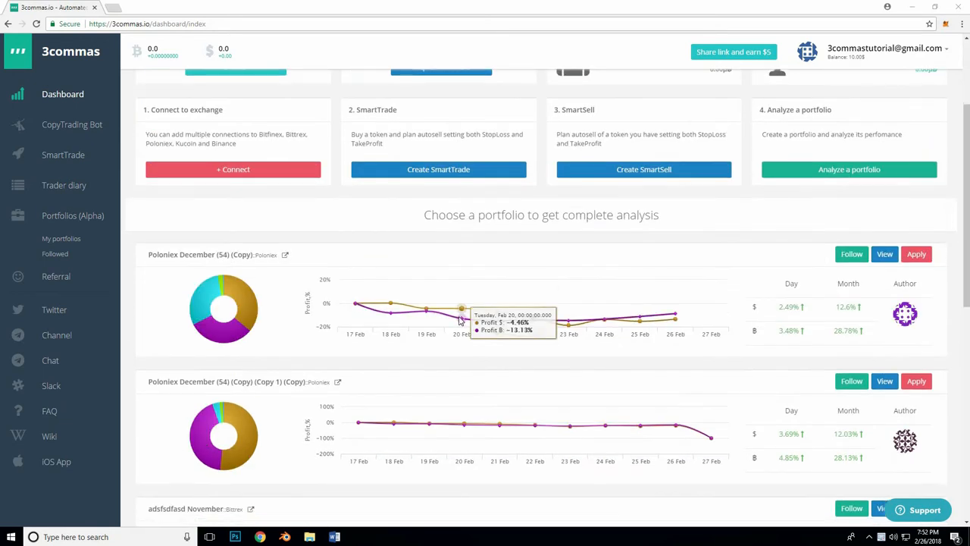
scroll(533, 328, "down", 2)
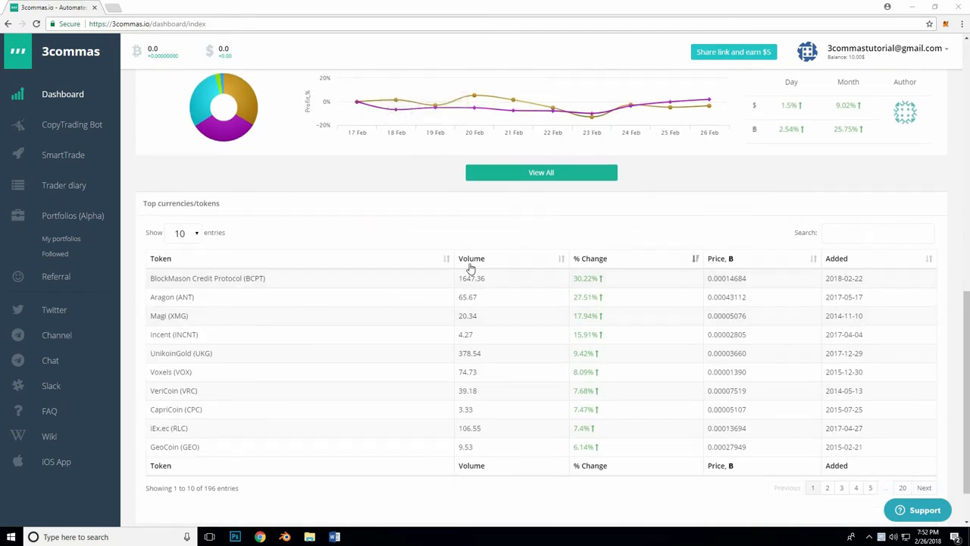
Look through the CopyTrading Bot, SmartTrade, Trader diary, Portfolios and Referral pages, ending on the dashboard
left_click(90, 129)
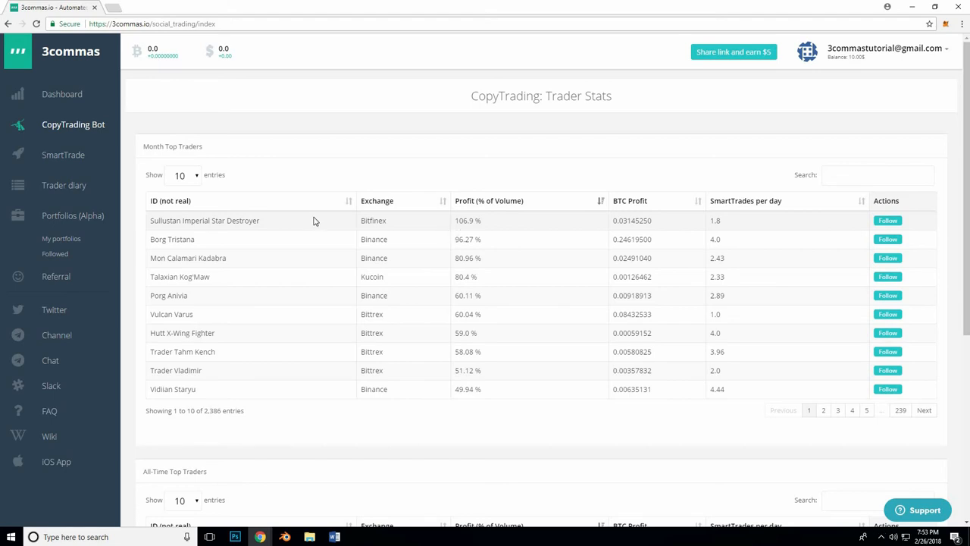
left_click(82, 157)
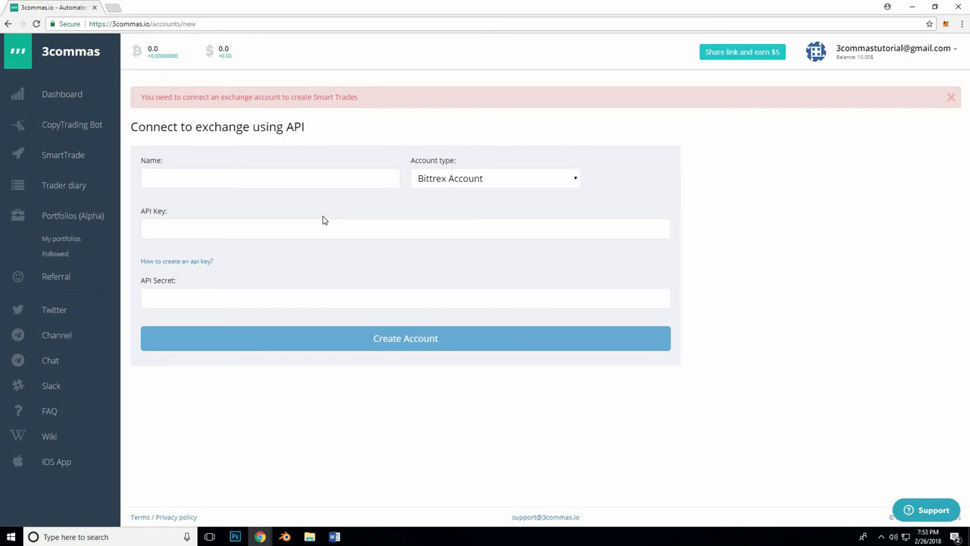
left_click(80, 189)
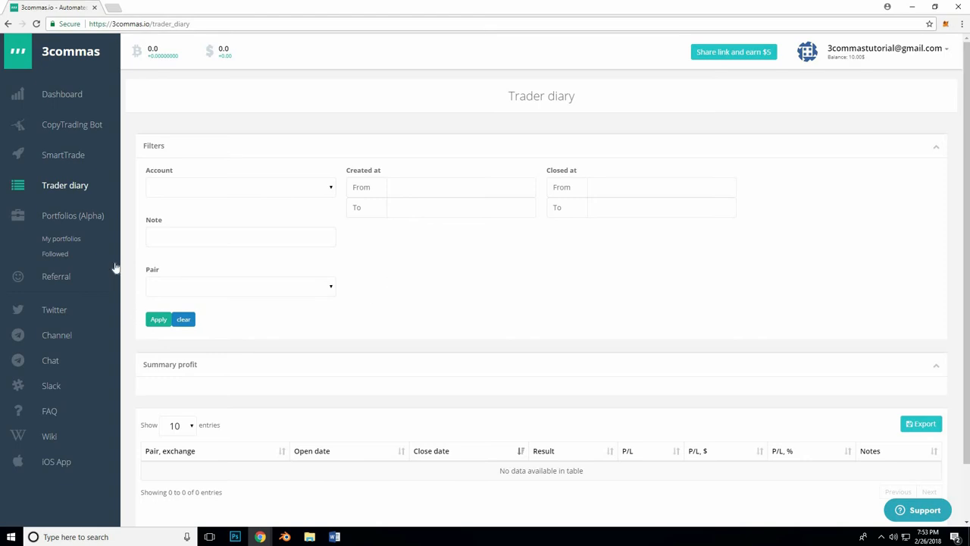
left_click(99, 218)
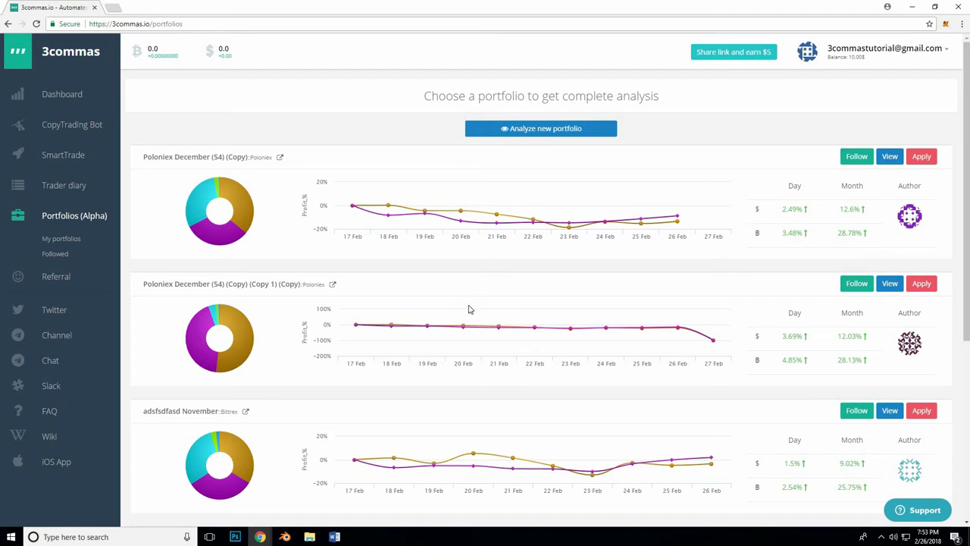
left_click(72, 281)
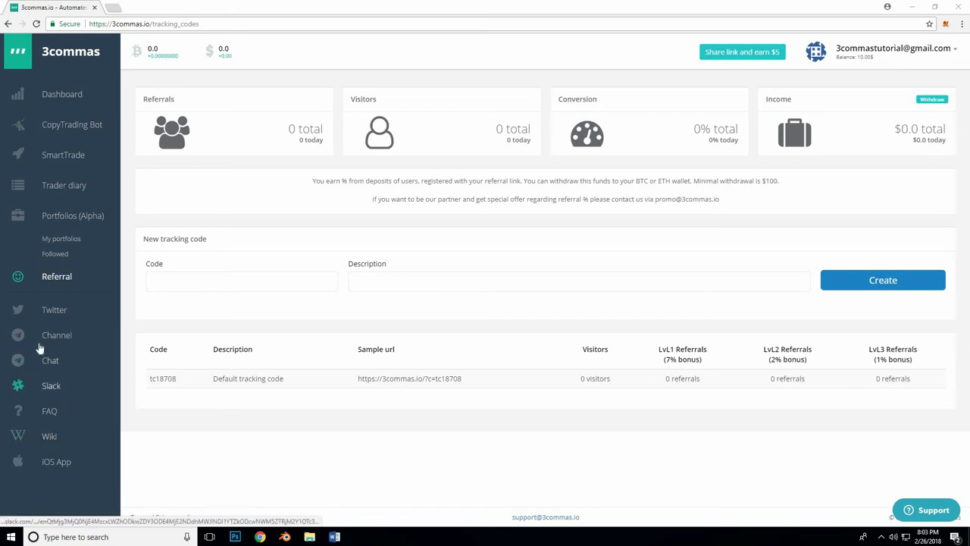
left_click(70, 101)
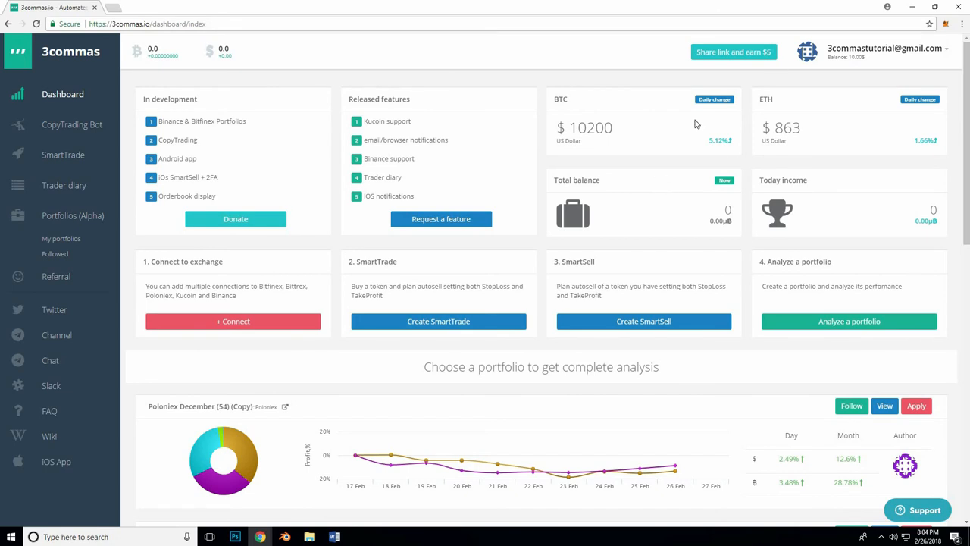
Start a new exchange connection under My exchanges and name it "Binance Tutorial Exchange"
left_click(875, 66)
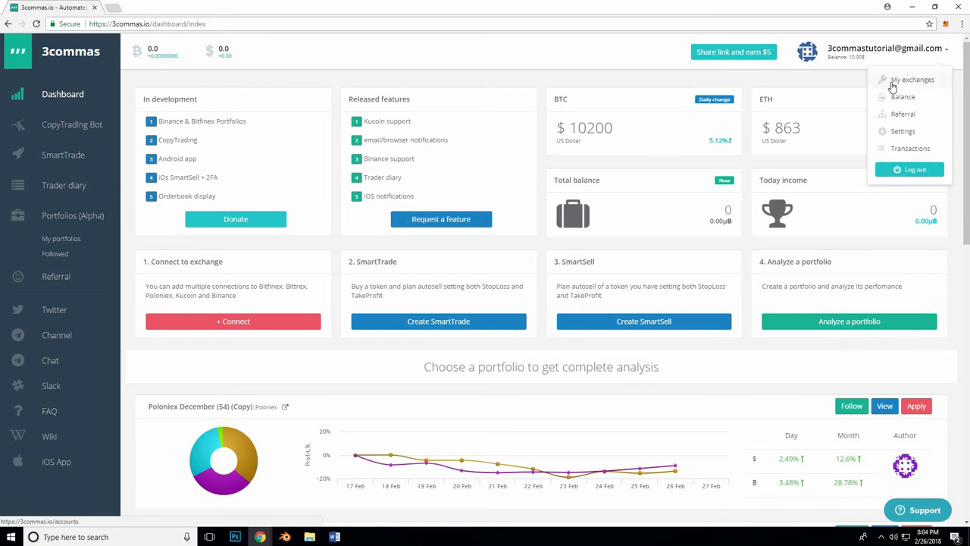
left_click(885, 83)
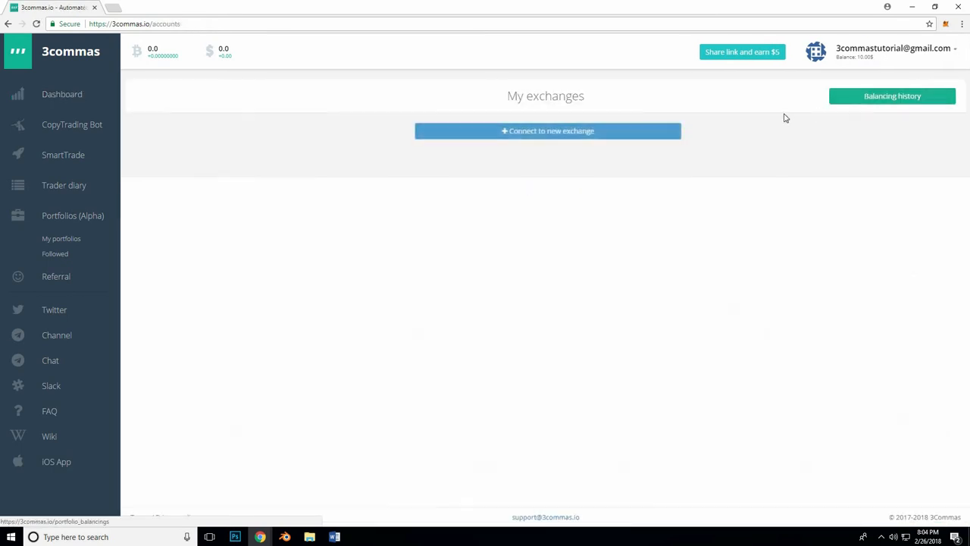
left_click(610, 140)
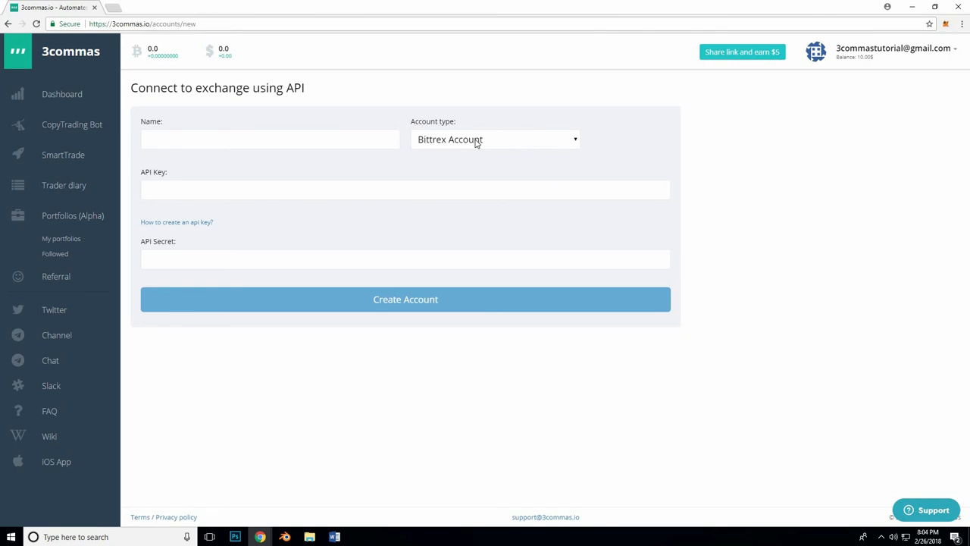
left_click(287, 140)
type("Binance Tutorial Exchange")
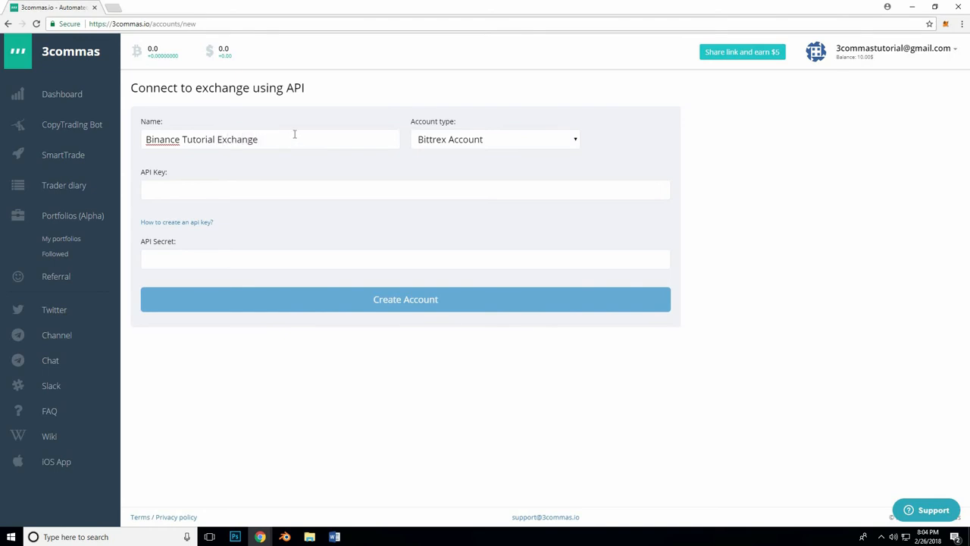
Set the connection's account type to Binance Account and open the Binance login page in a new browser tab
left_click(493, 139)
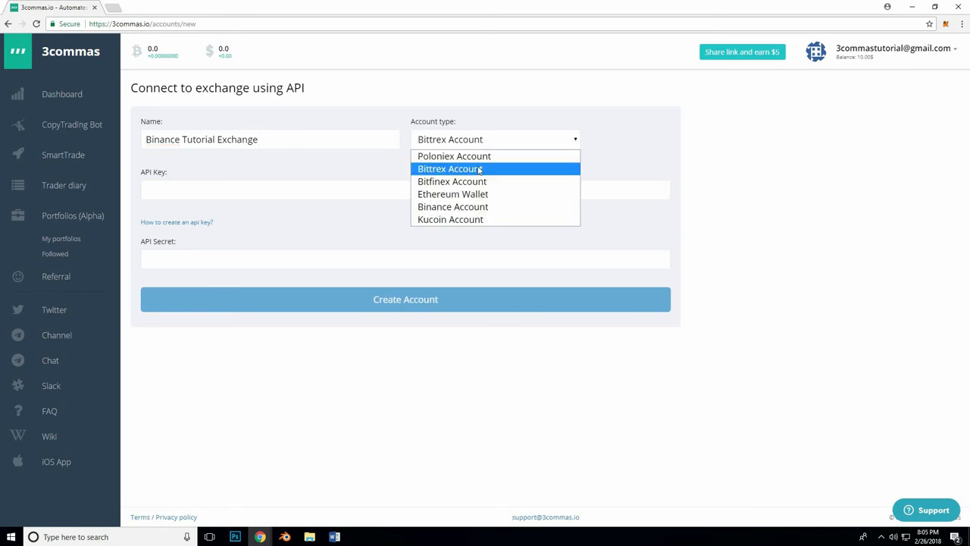
left_click(471, 207)
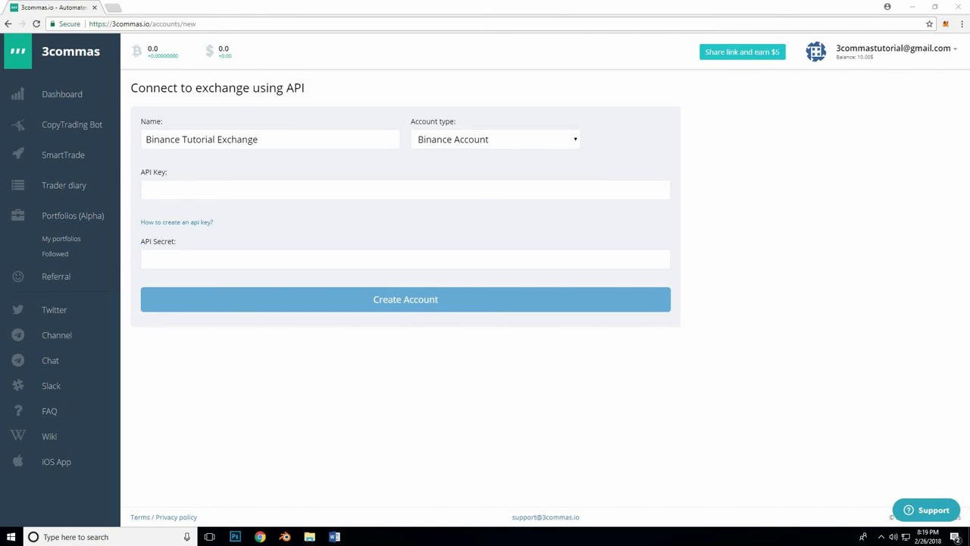
left_click(112, 7)
right_click(161, 25)
left_click(211, 74)
key("Return")
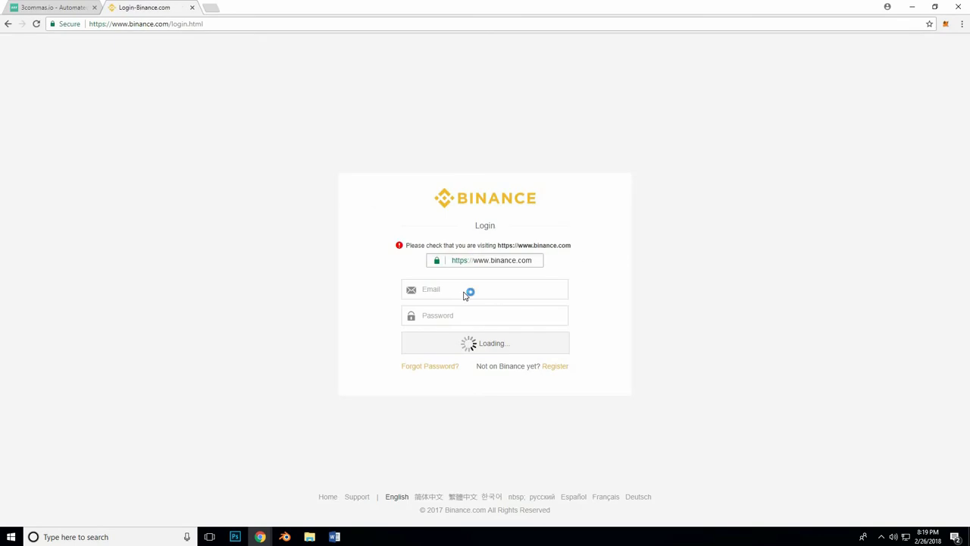
Log in to Binance with the account e-mail and password, completing the slider puzzle and the Google authentication code
left_click(465, 292)
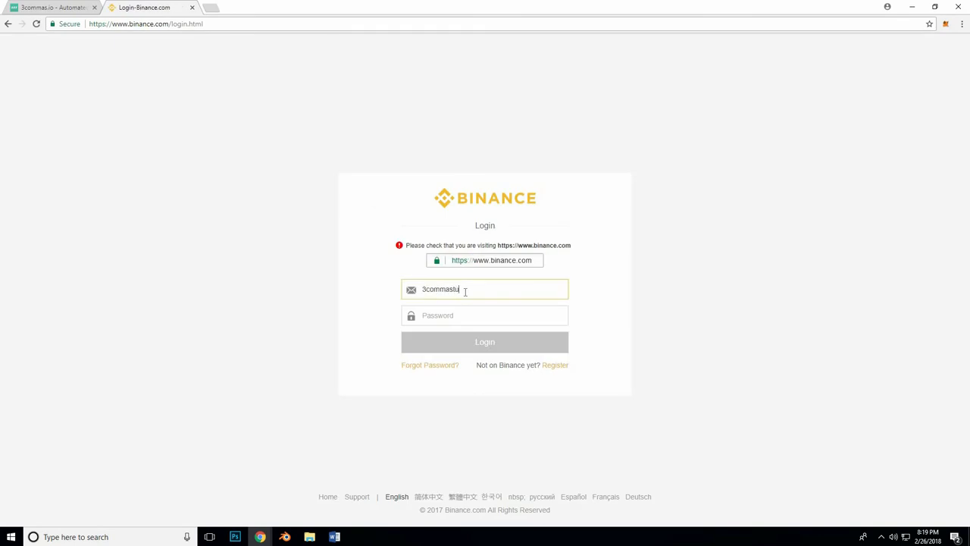
left_click(453, 316)
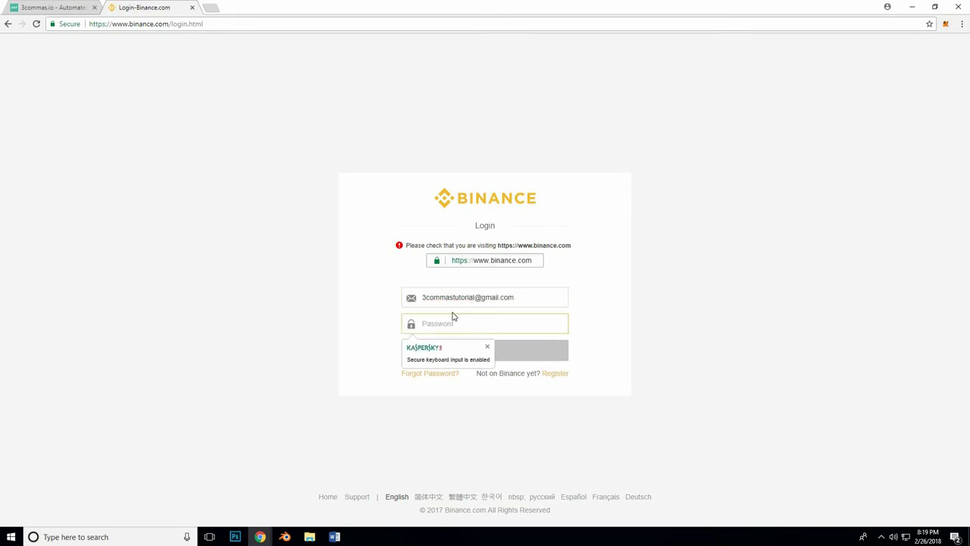
type("•••")
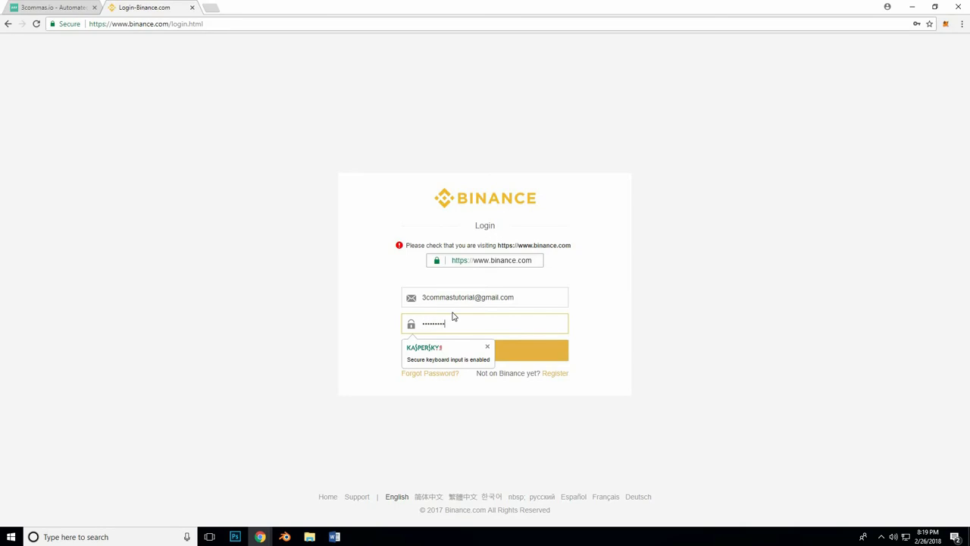
left_click(445, 351)
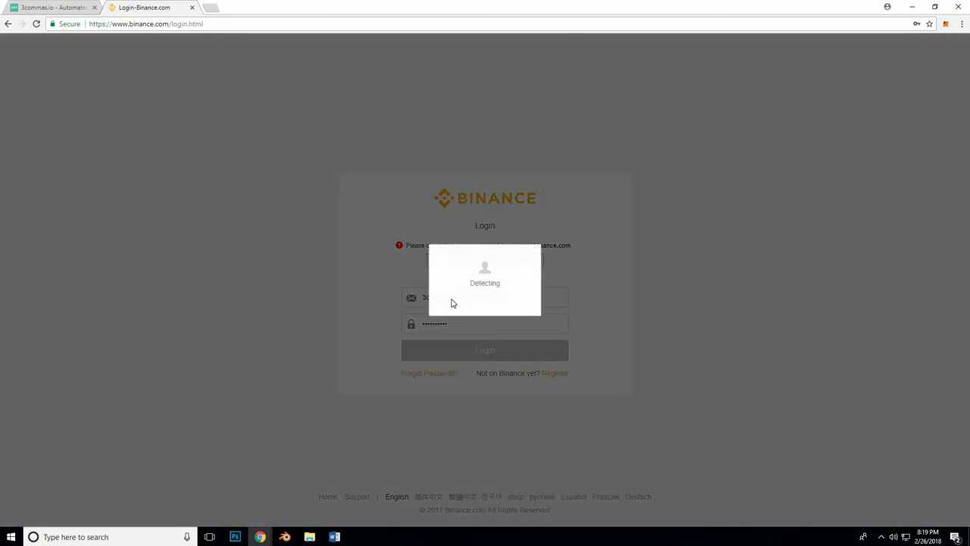
left_click_drag(436, 310, 510, 308)
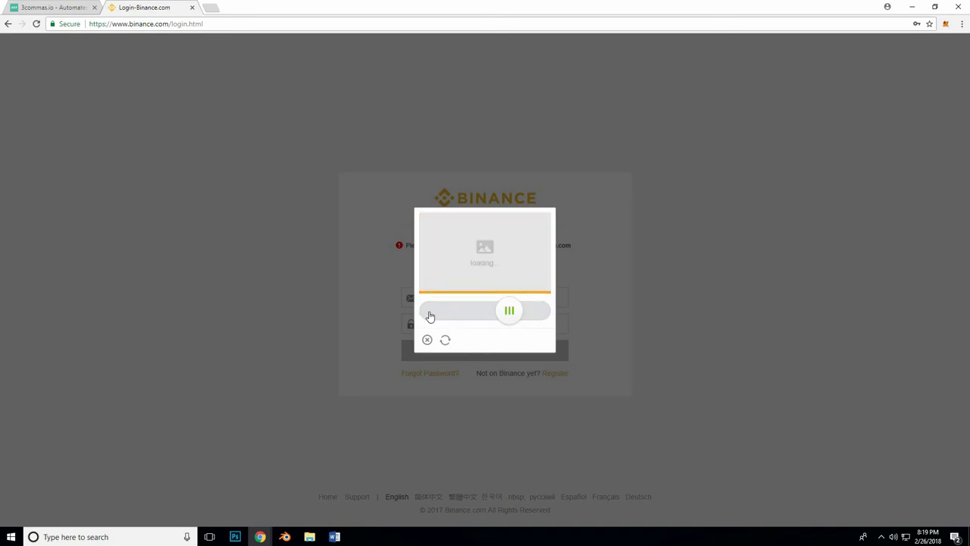
left_click_drag(431, 310, 485, 310)
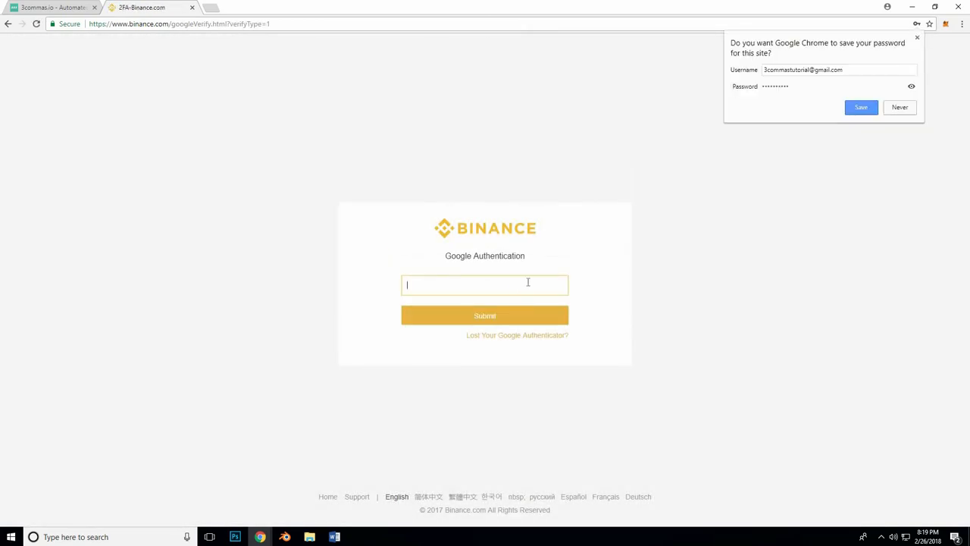
left_click(528, 285)
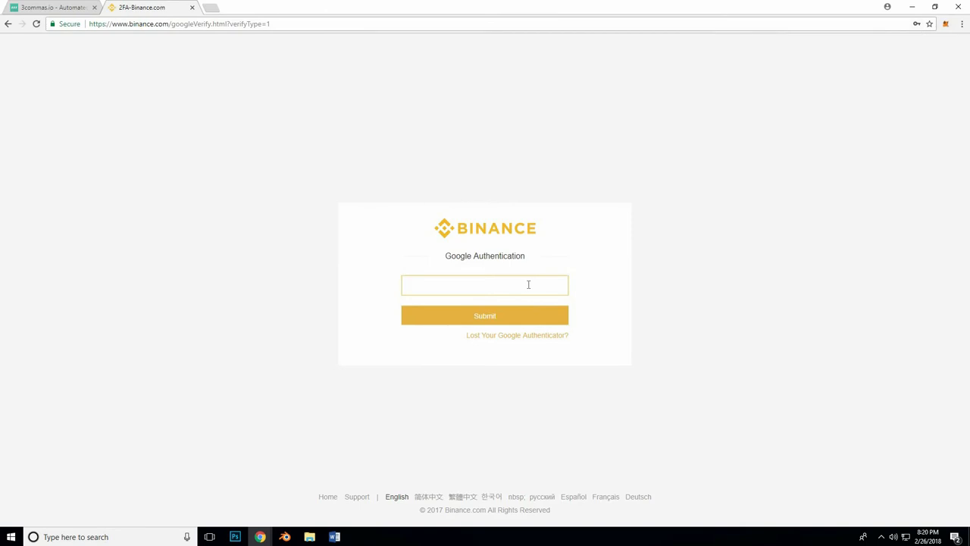
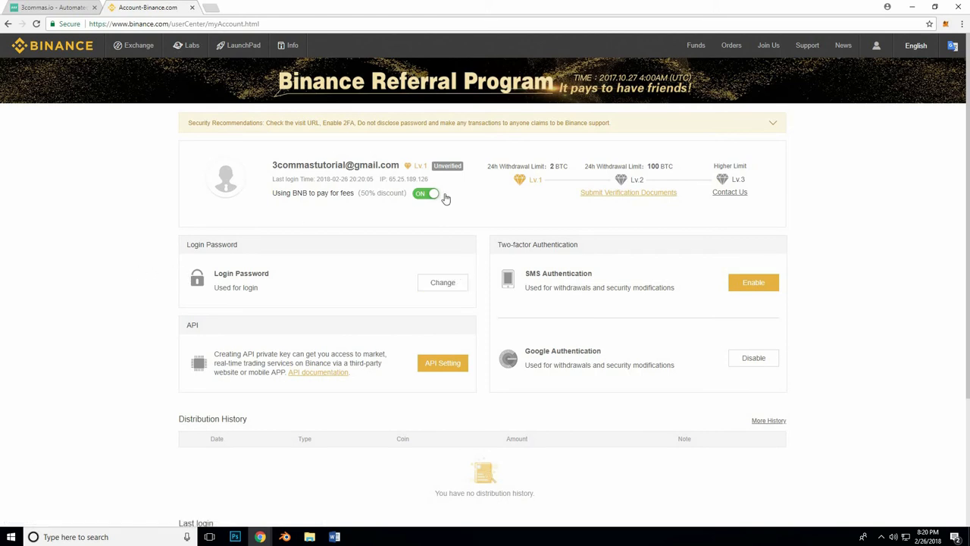
Create a Binance API key labelled "3Commas API Access" and authorise it with the Google authentication code
mouse_move(876, 47)
left_click(442, 369)
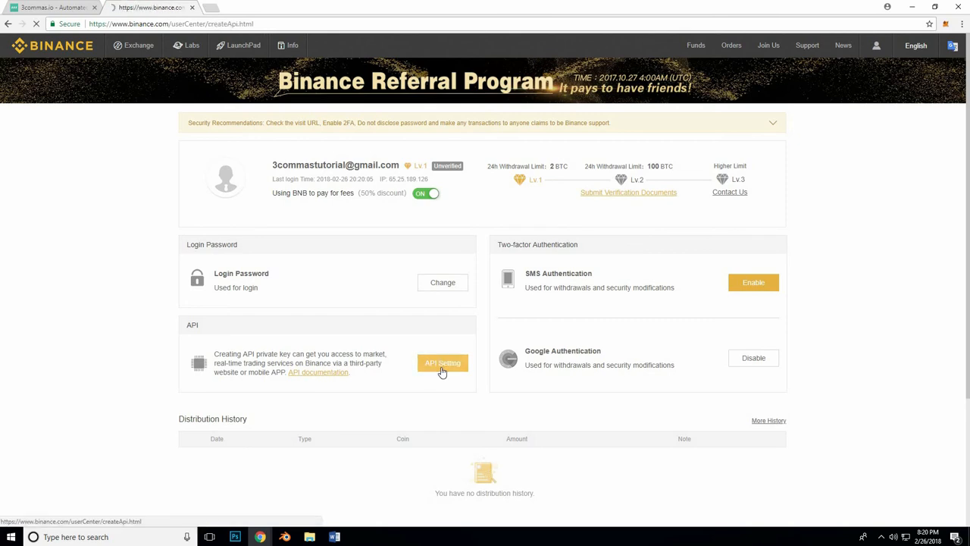
left_click(475, 319)
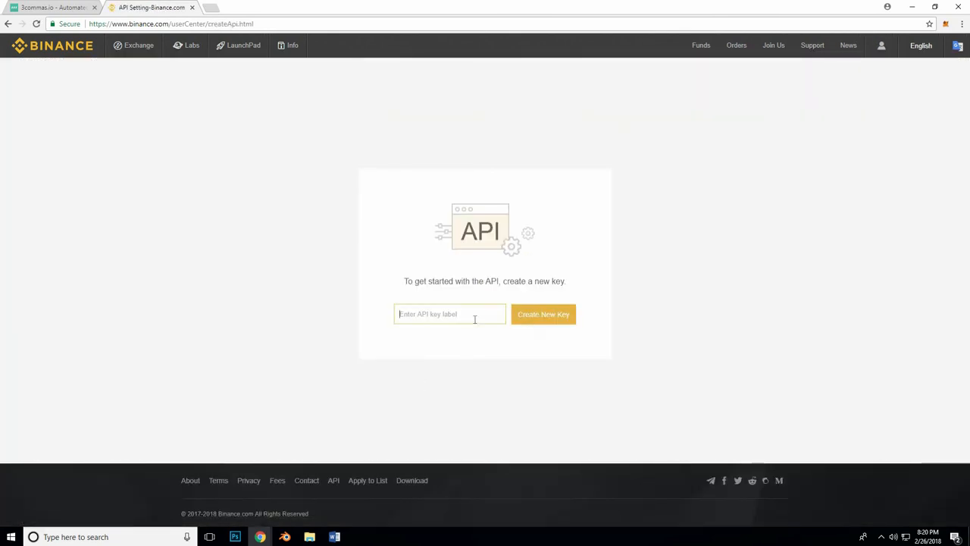
type("3Commas API Access")
left_click(526, 317)
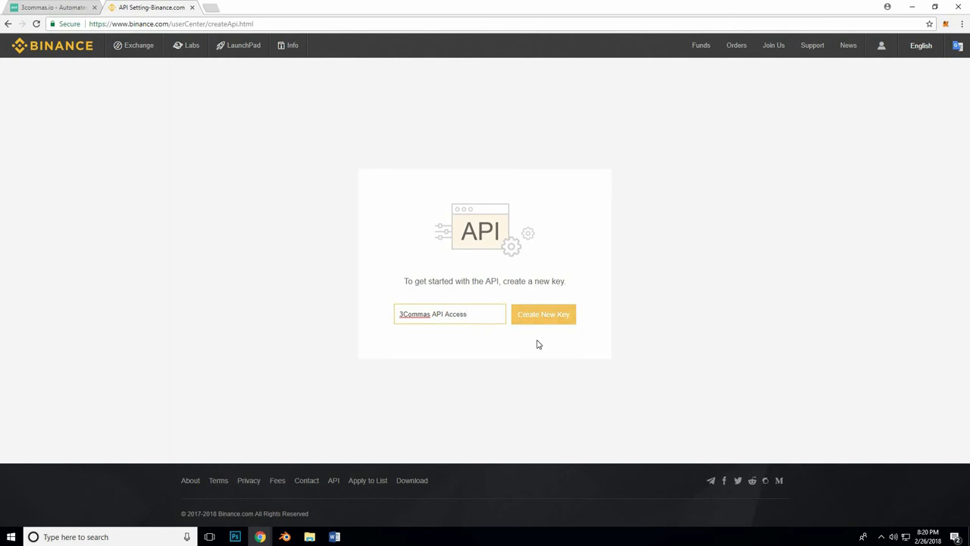
left_click(522, 289)
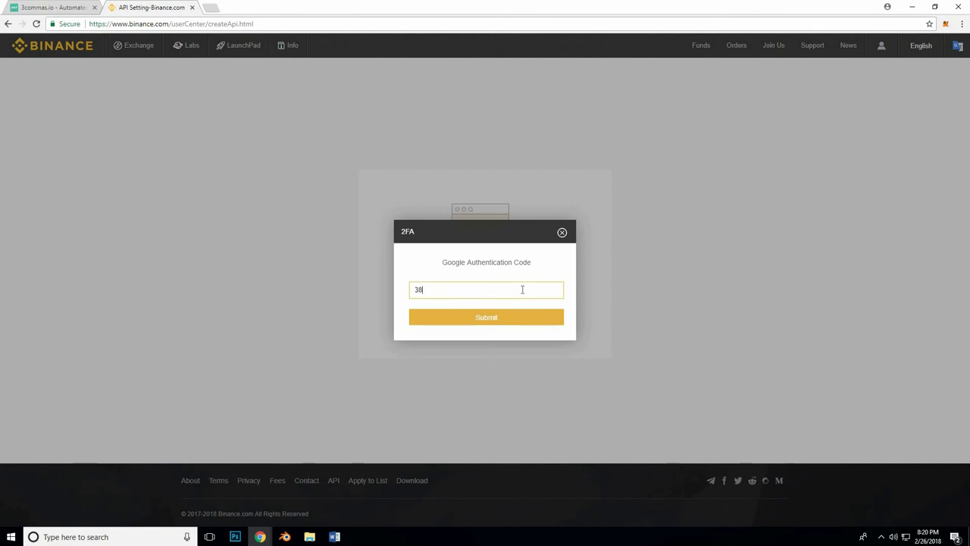
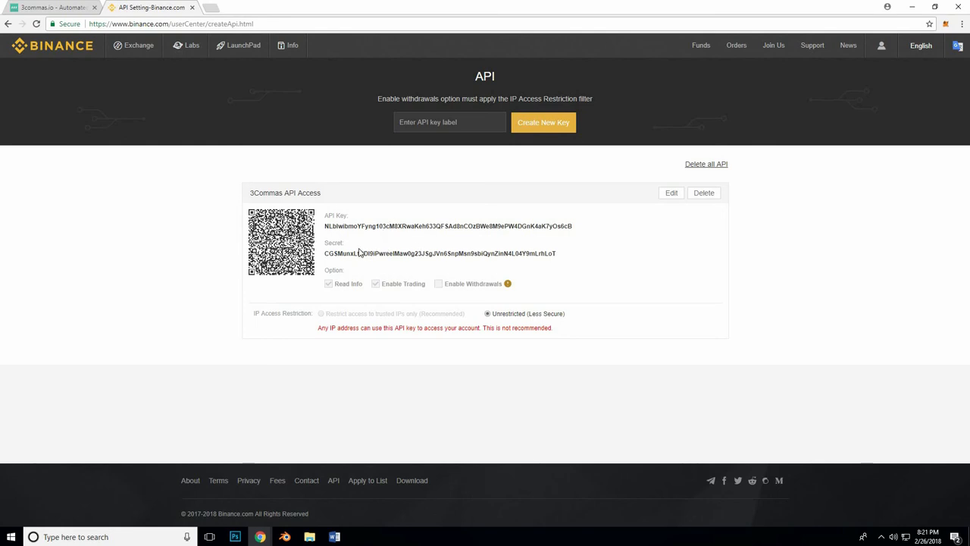
Copy the new API key from Binance into the API Key field of the 3Commas exchange connection
left_click(574, 226)
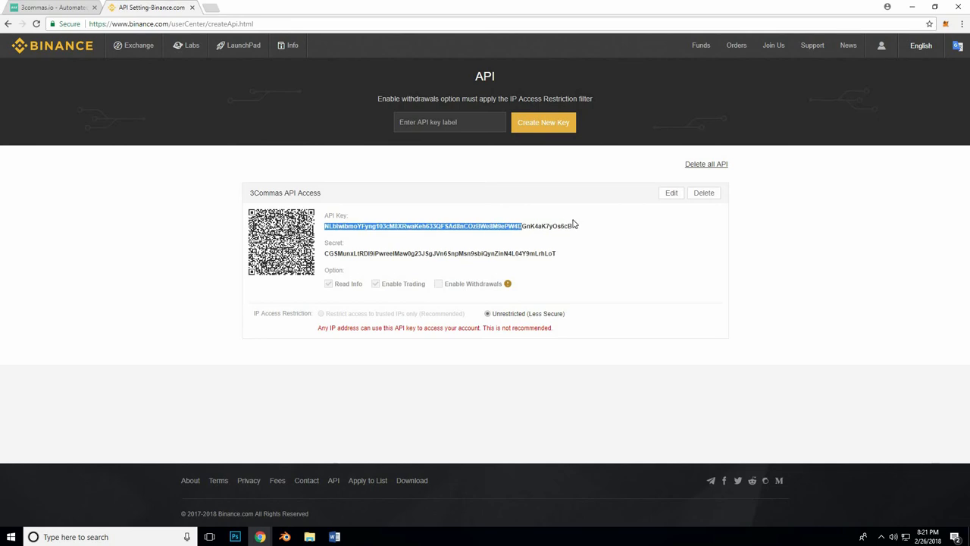
double_click(572, 226)
left_click(74, 6)
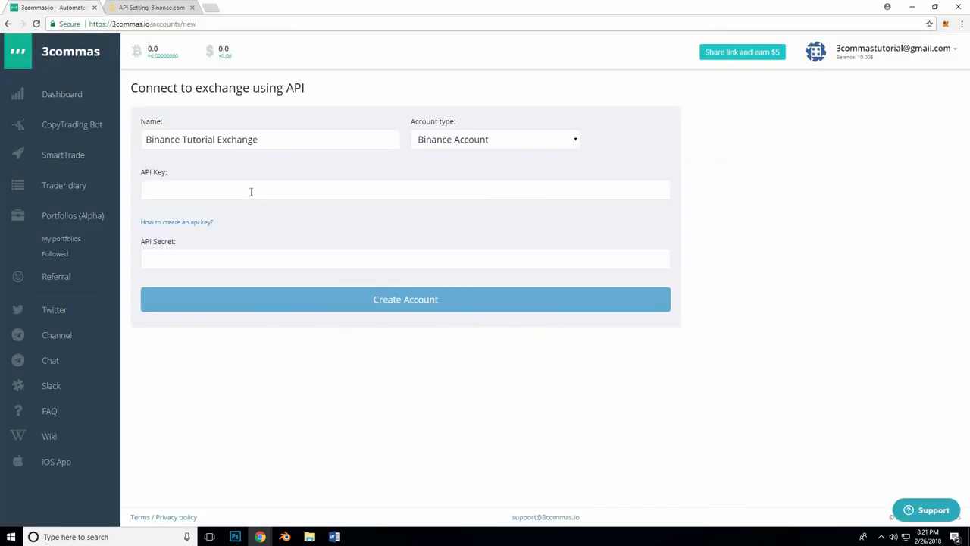
key("ctrl+v")
Copy the API secret from Binance into the 3Commas API Secret field and create the exchange account
left_click(152, 7)
left_click(326, 253)
left_click(512, 257)
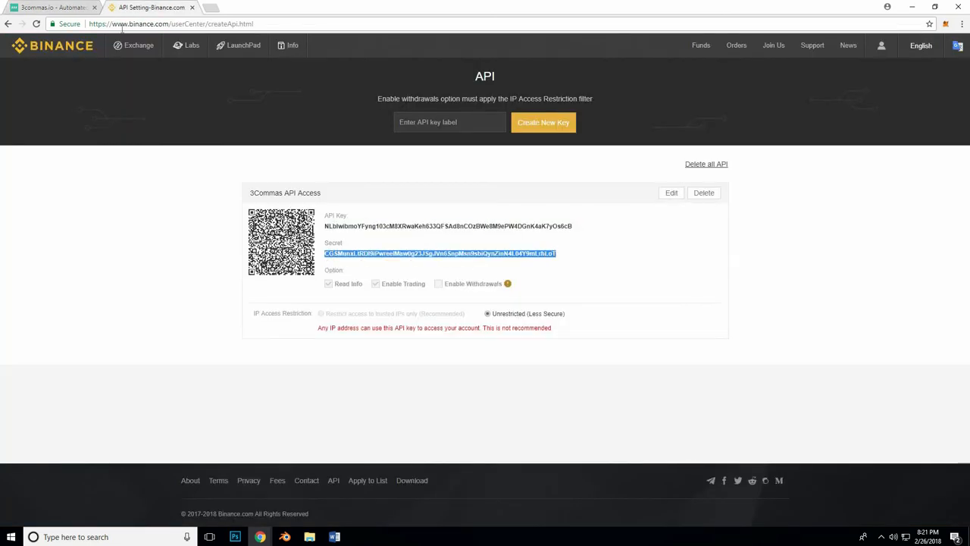
left_click(76, 8)
left_click(234, 258)
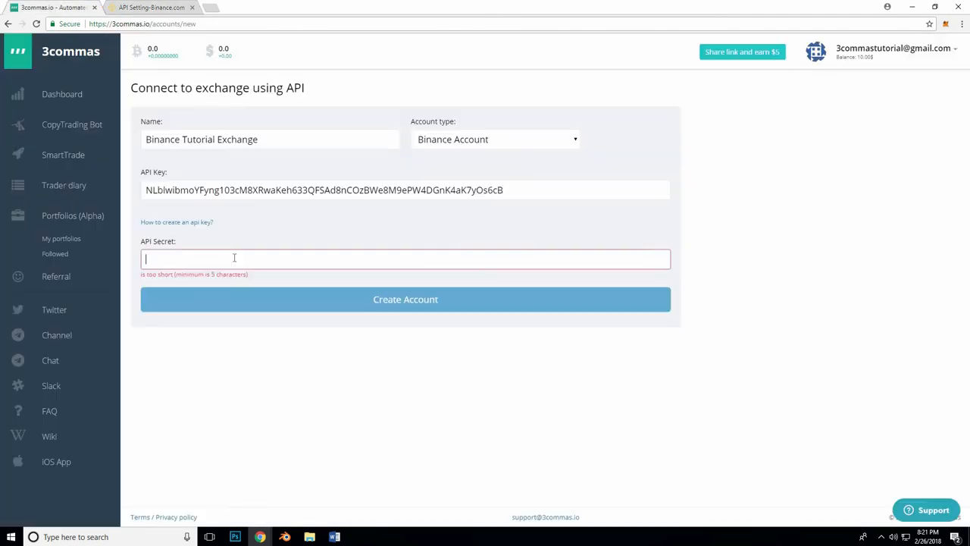
key("ctrl+v")
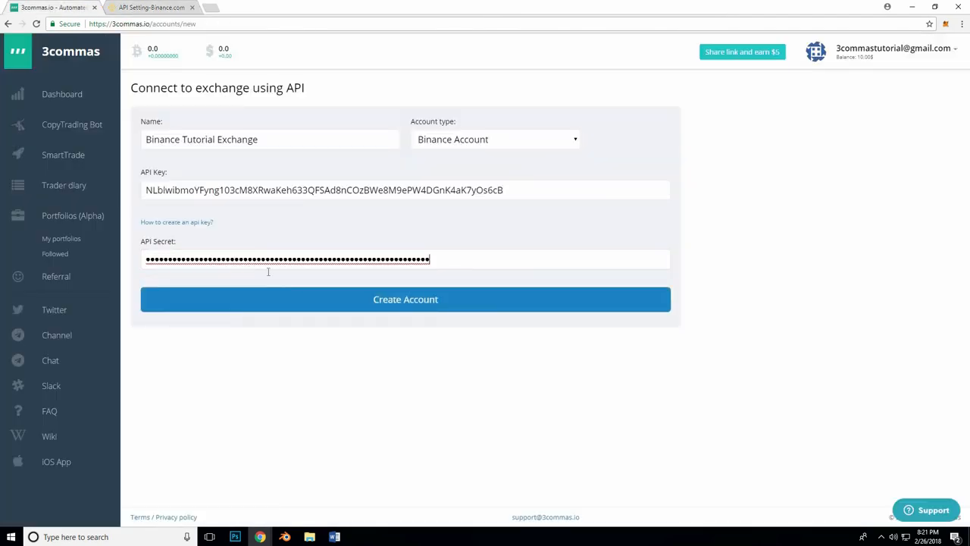
left_click(382, 302)
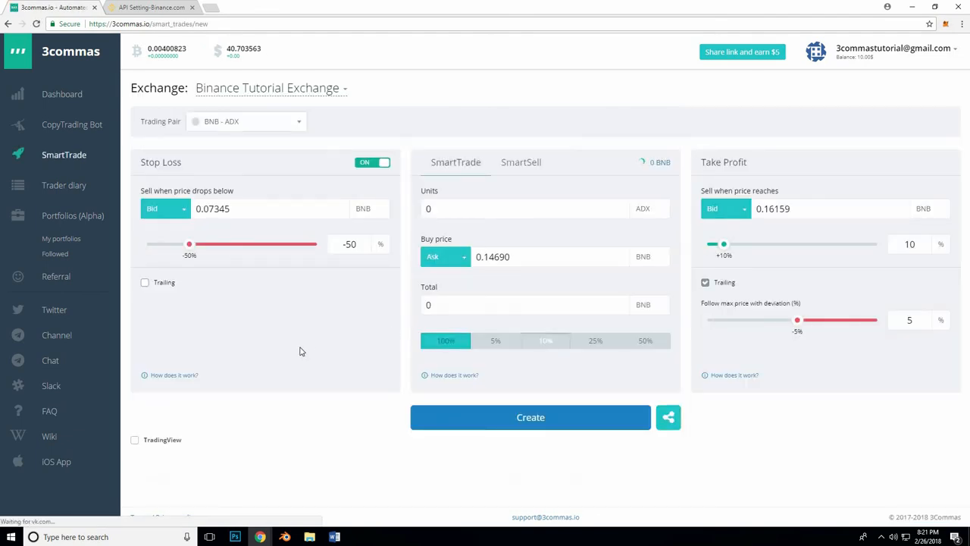
Check the dashboard, and on the SmartTrade page review the available exchanges and trading pairs
left_click(96, 90)
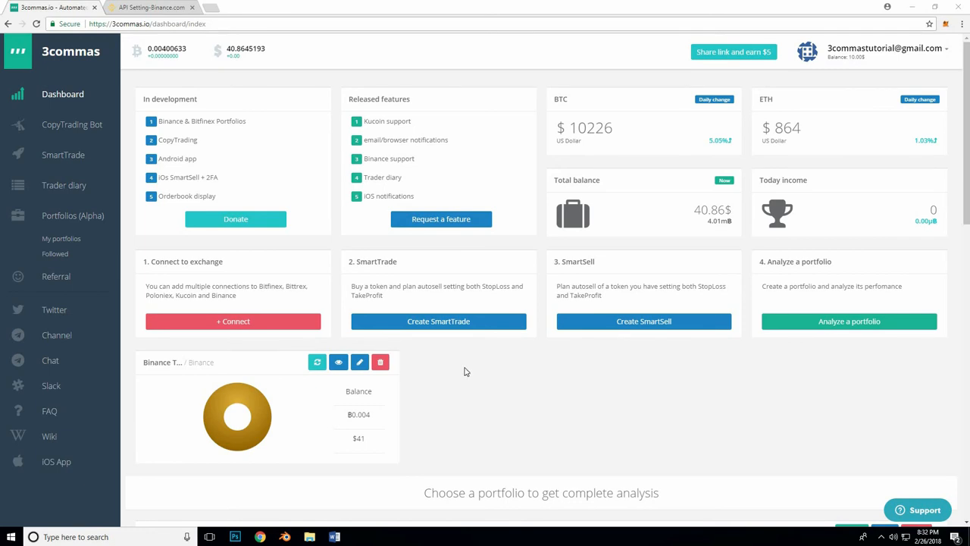
left_click(71, 159)
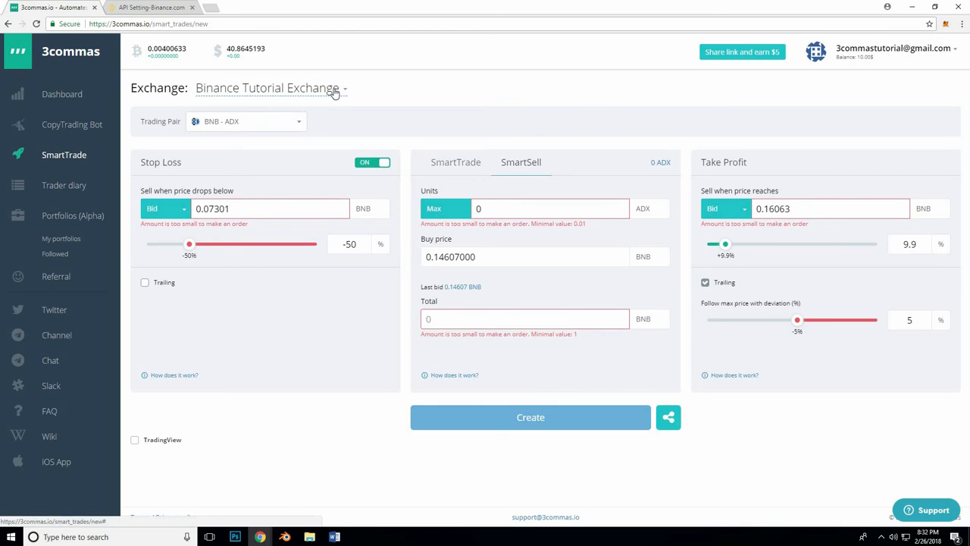
left_click(334, 91)
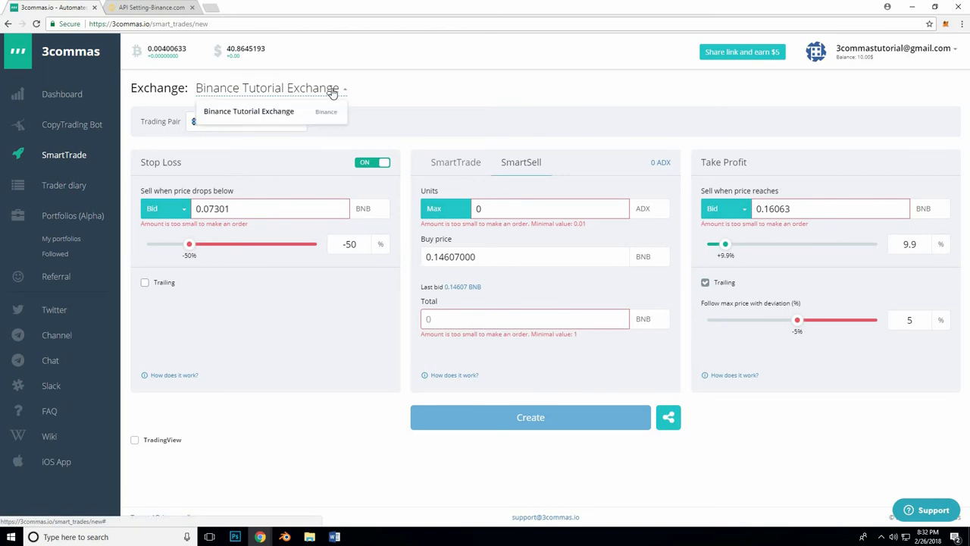
left_click(368, 103)
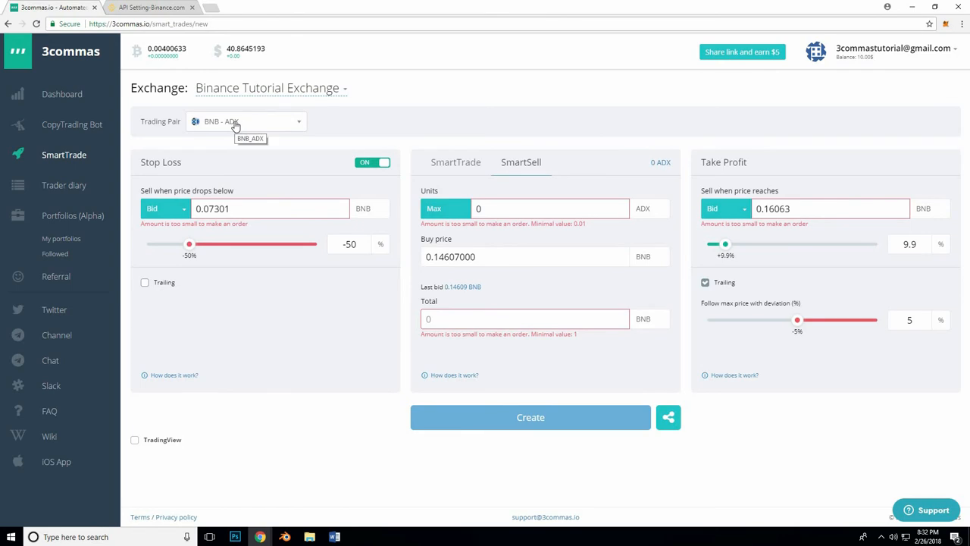
left_click(236, 126)
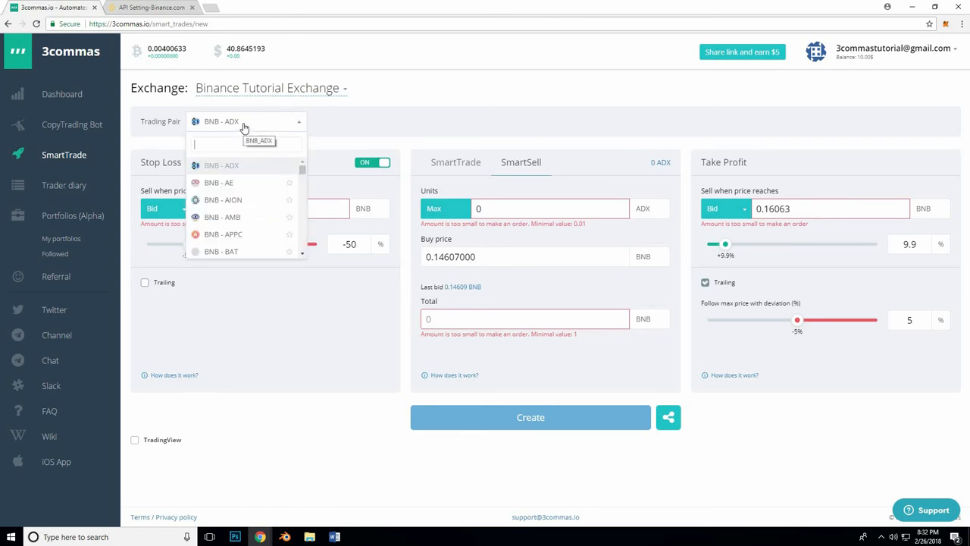
left_click(364, 135)
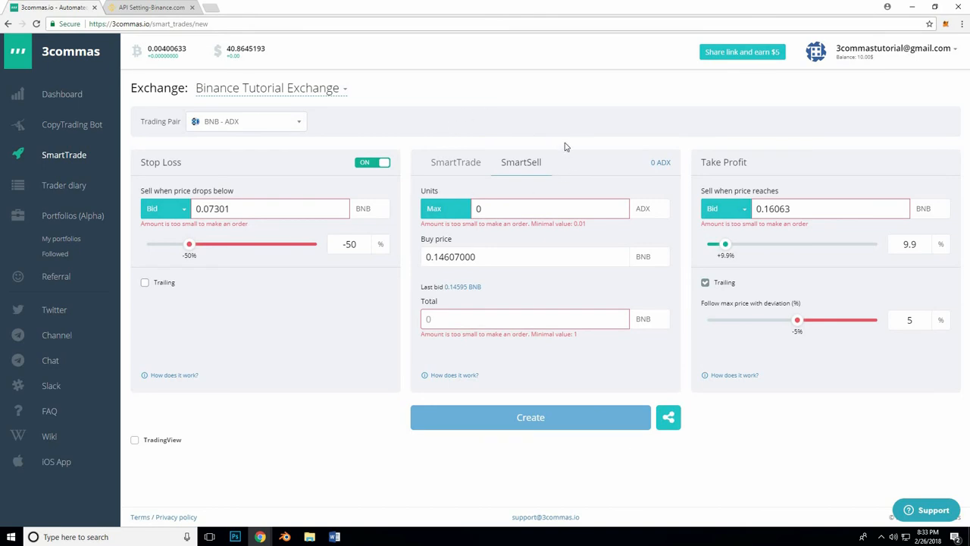
Switch the BNB - ADX order form from SmartSell to SmartTrade and review the buy price types
left_click(453, 173)
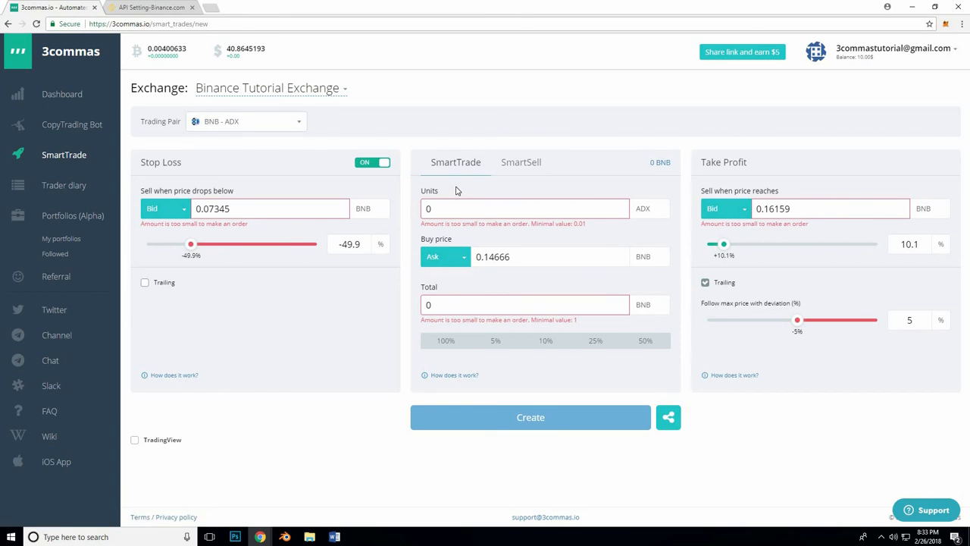
left_click(457, 262)
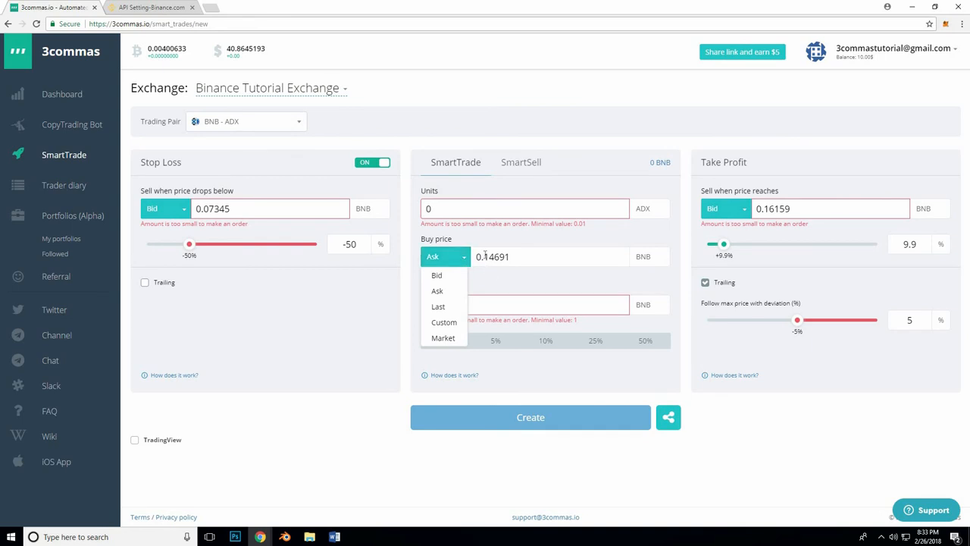
left_click(512, 282)
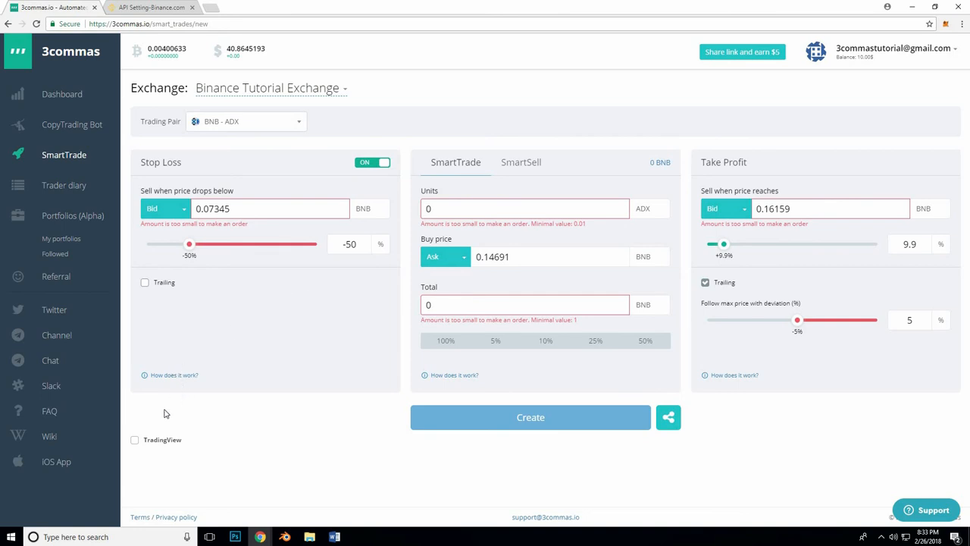
Show the TradingView chart for the BNB - ADX pair, examine it and hide it again
left_click(136, 443)
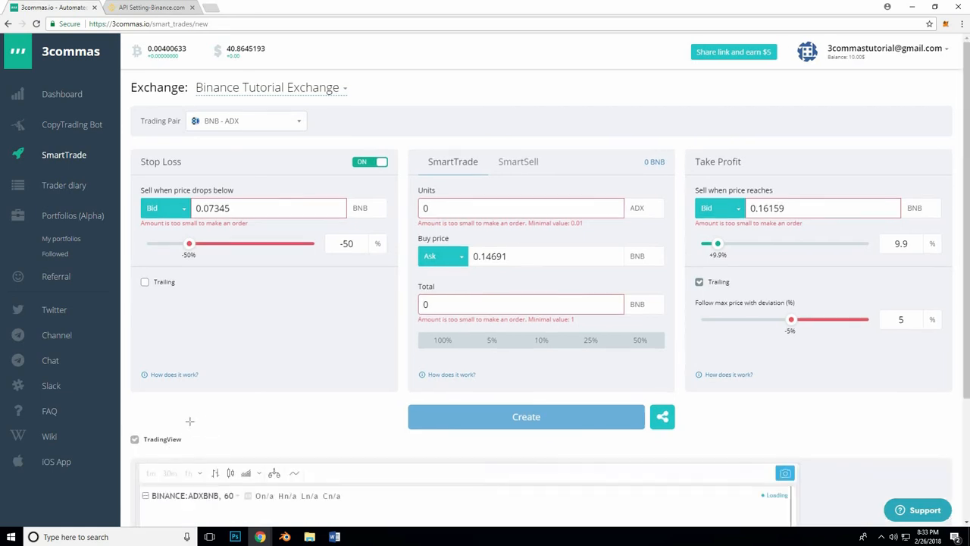
scroll(190, 421, "down", 2)
scroll(151, 318, "down", 1)
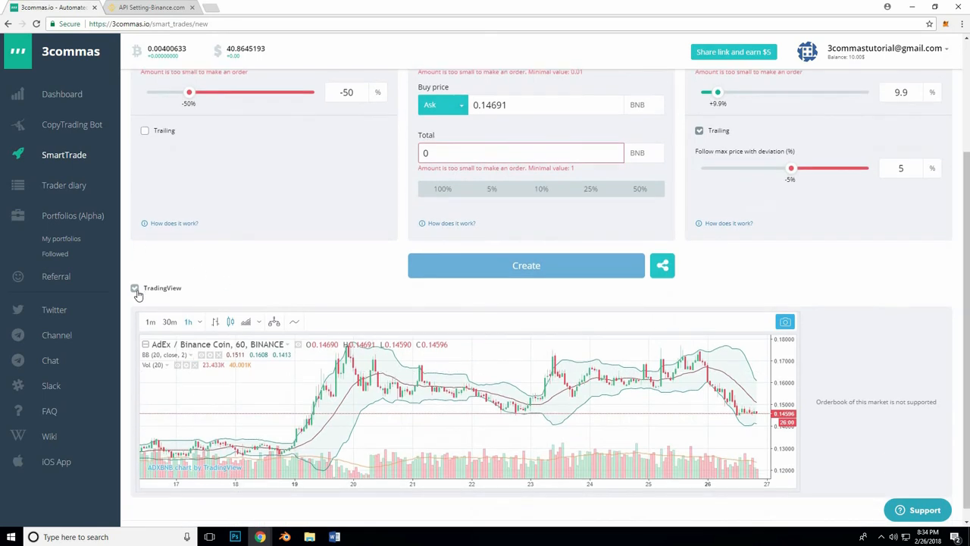
left_click(138, 291)
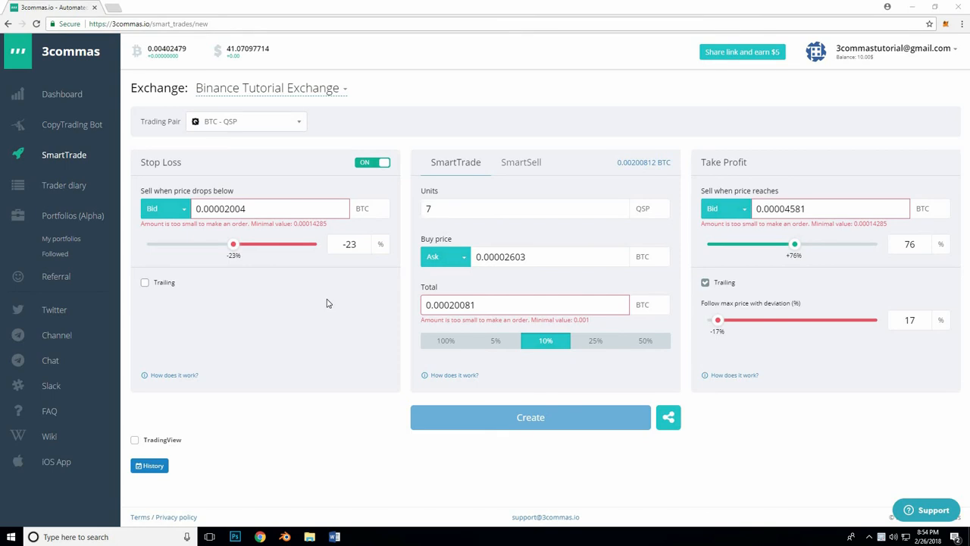
Check the exchange selection, search the trading pairs for poe and choose BTC - POE
left_click(343, 92)
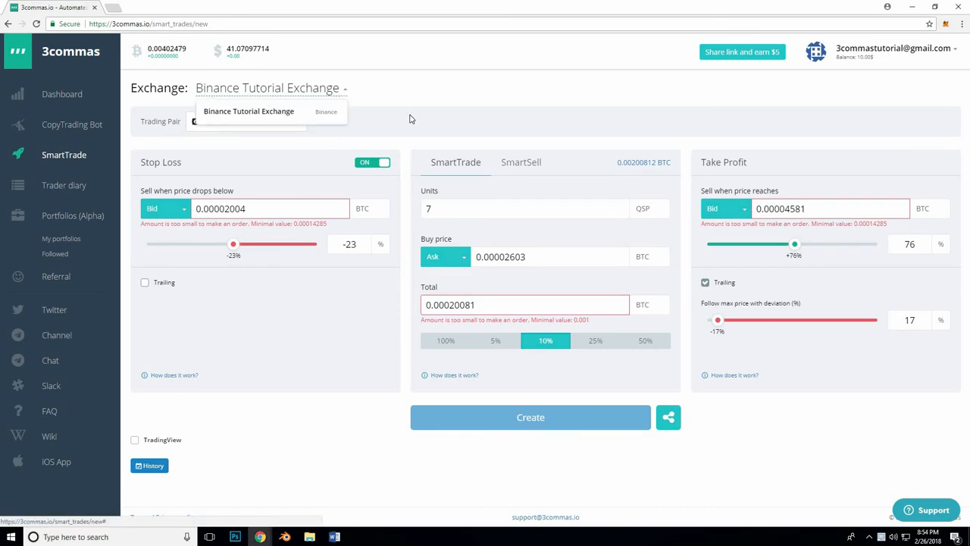
left_click(395, 130)
left_click(260, 126)
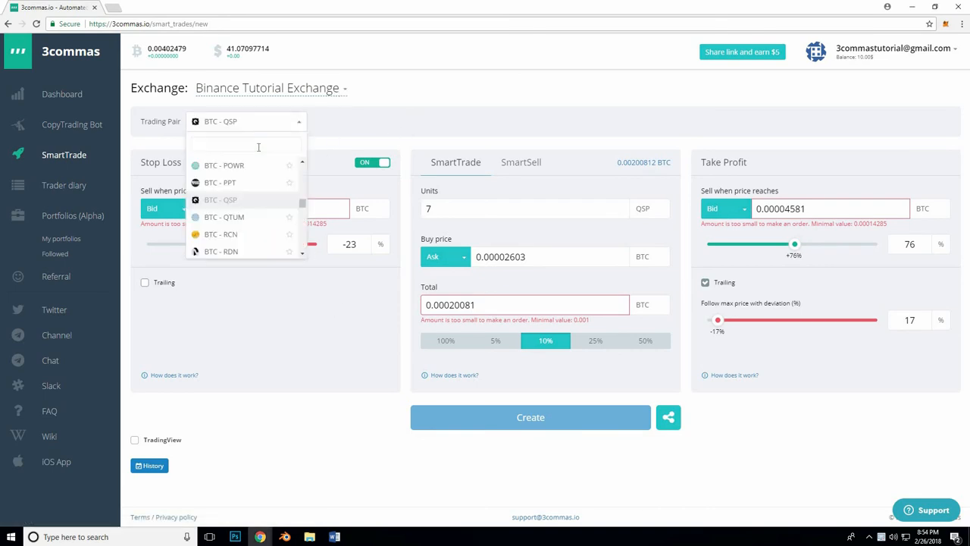
type("poe")
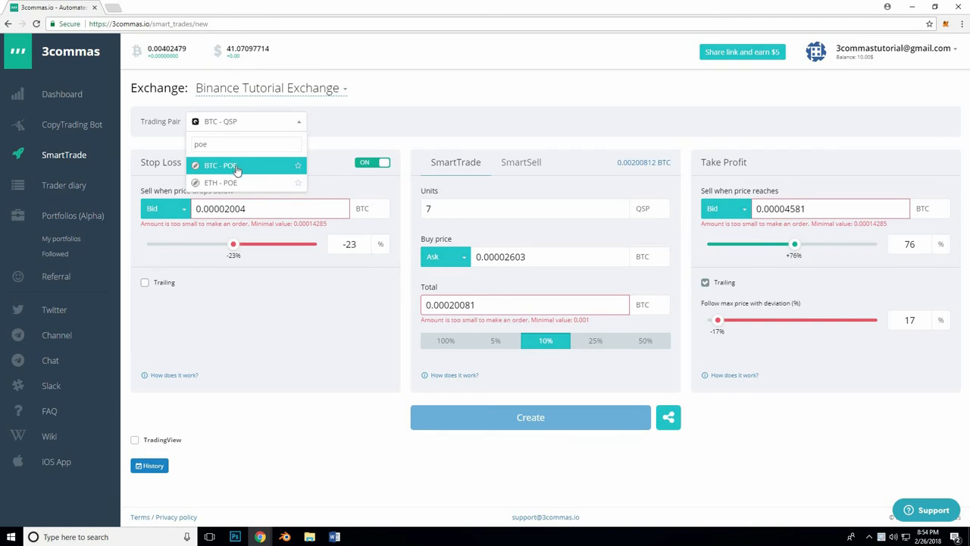
left_click(237, 168)
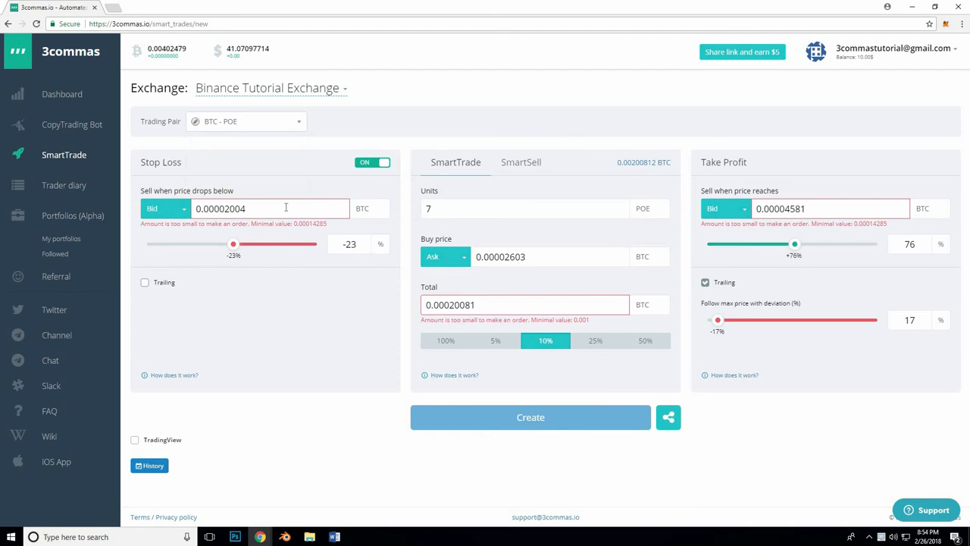
Set a Custom buy price of 0.00000510 BTC and use 100% of the available balance for the order
left_click(453, 267)
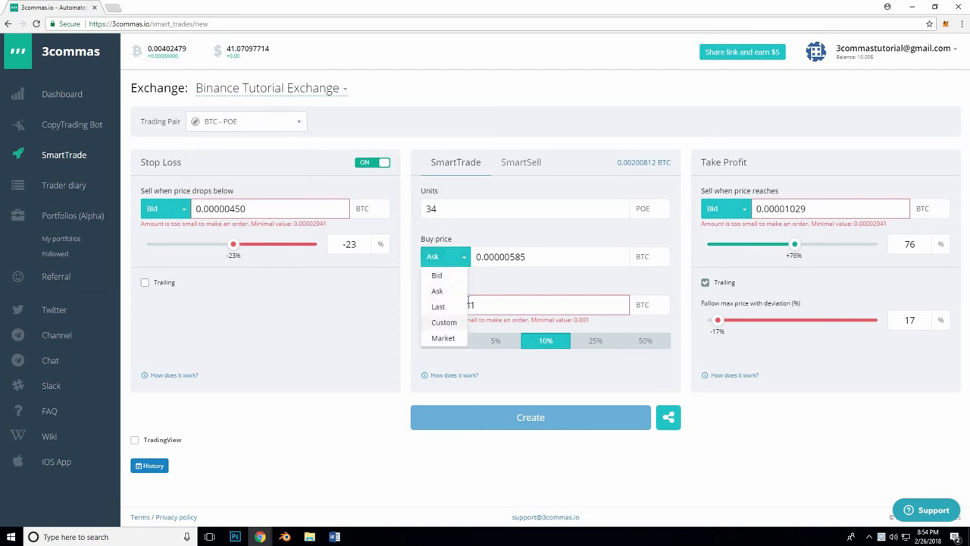
left_click(453, 320)
left_click_drag(526, 256, 516, 262)
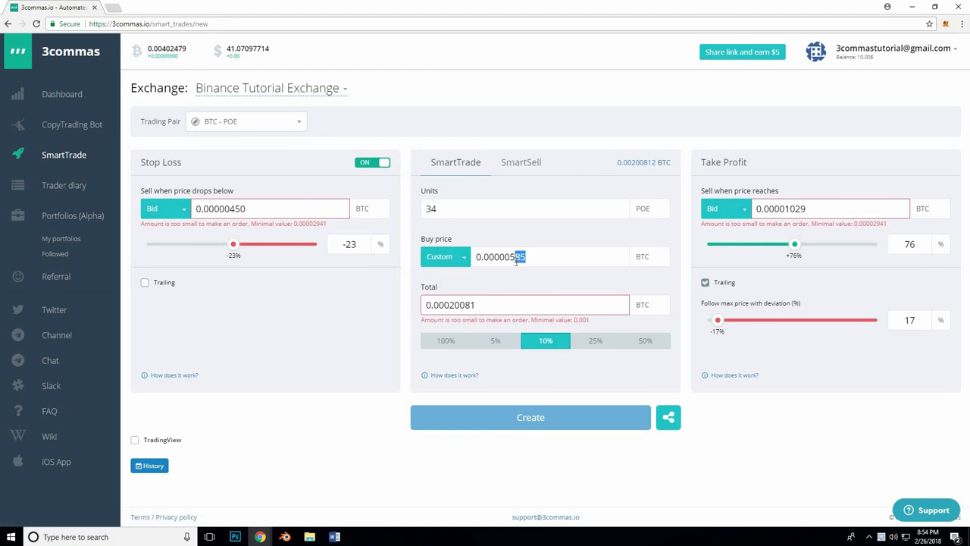
type("10")
left_click(451, 340)
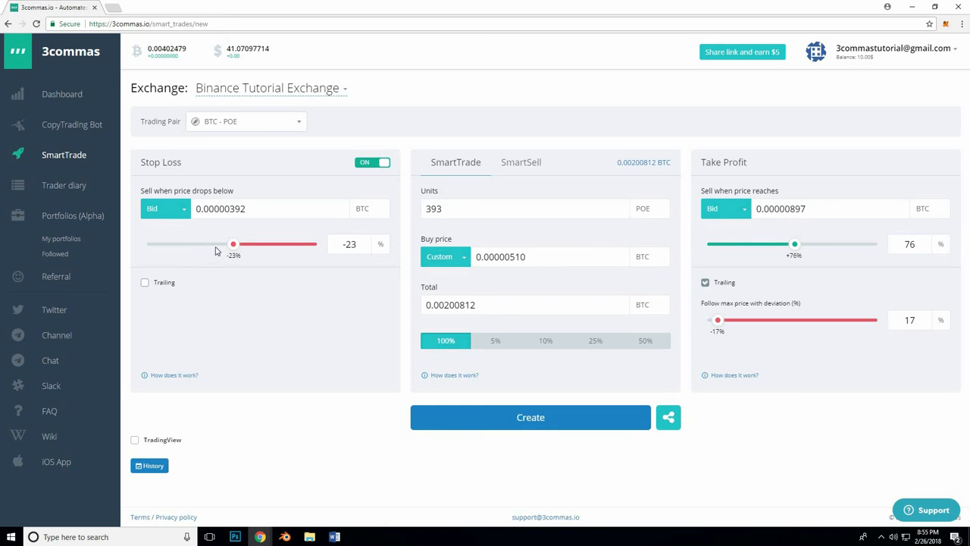
Set the stop loss sell price for the BTC - POE trade to 0.00000450 BTC
left_click_drag(246, 247, 253, 246)
key("shift+Left")
key("shift+Left")
type("50")
Set the take profit price to 0.00000600 BTC and its trailing deviation to 2%
left_click_drag(766, 249, 739, 249)
left_click(828, 207)
key("BackSpace")
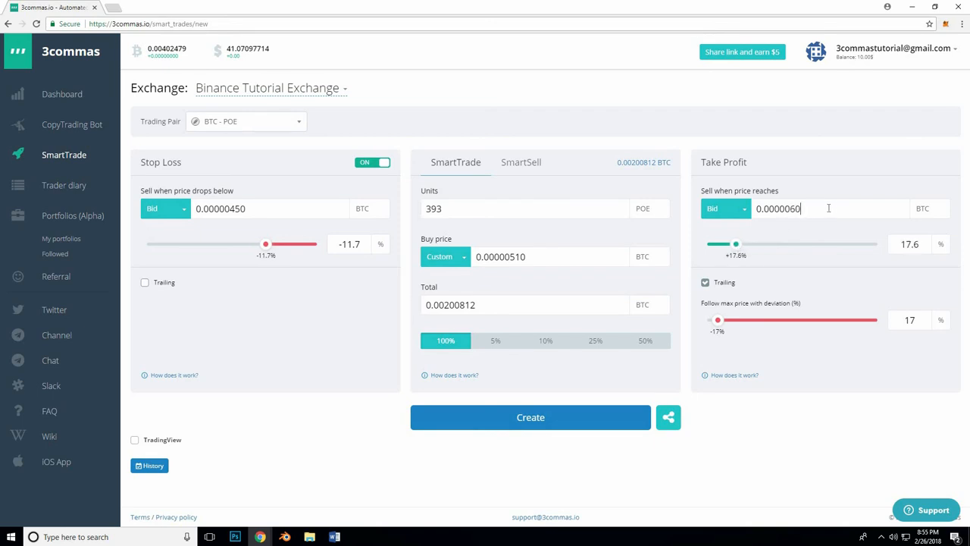
type("0")
left_click_drag(720, 323, 839, 324)
Create and confirm the SmartTrade for BTC - POE, and check it in the trade list
left_click(568, 411)
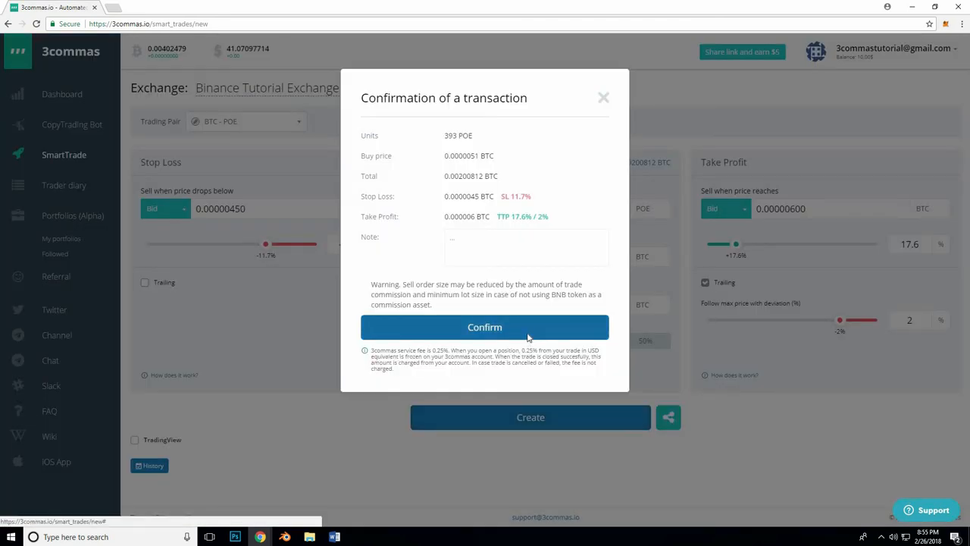
left_click(528, 337)
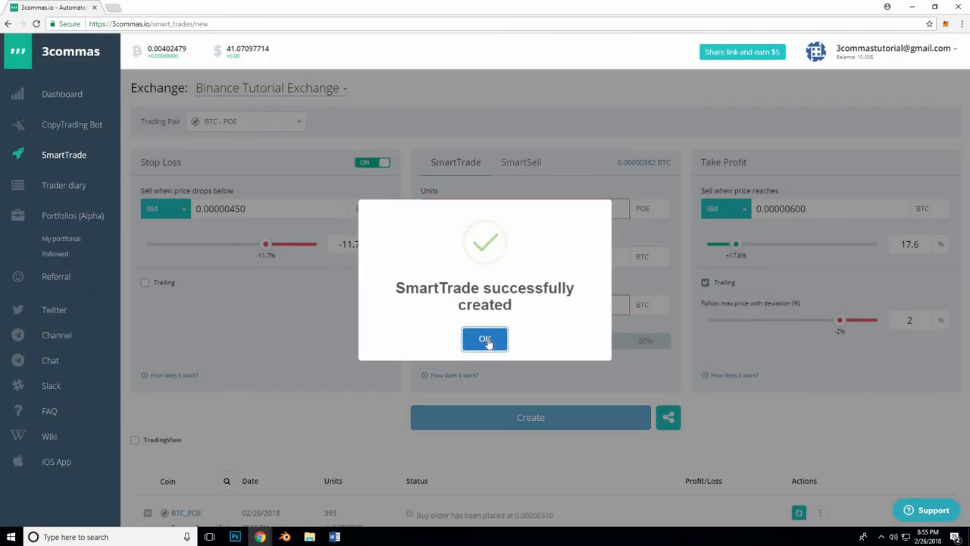
left_click(485, 340)
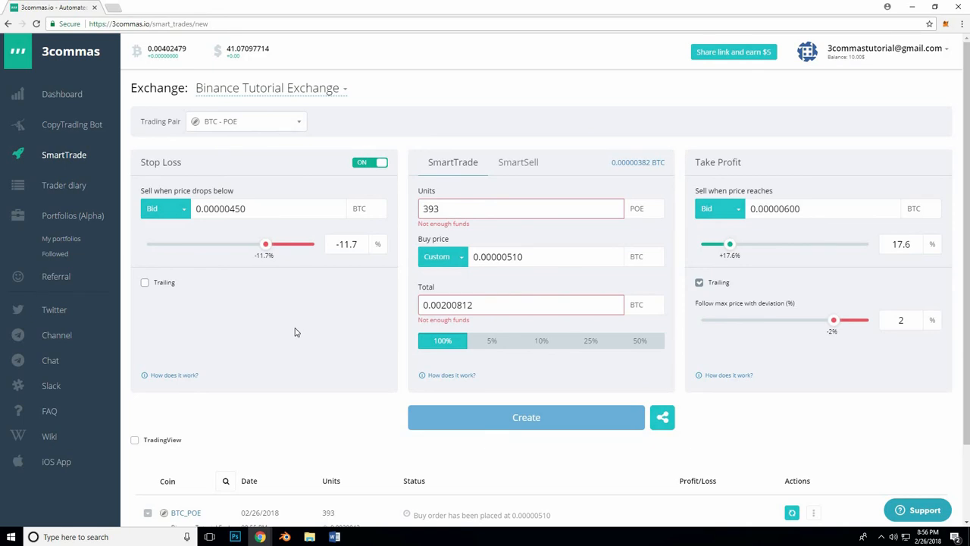
scroll(295, 331, "down", 2)
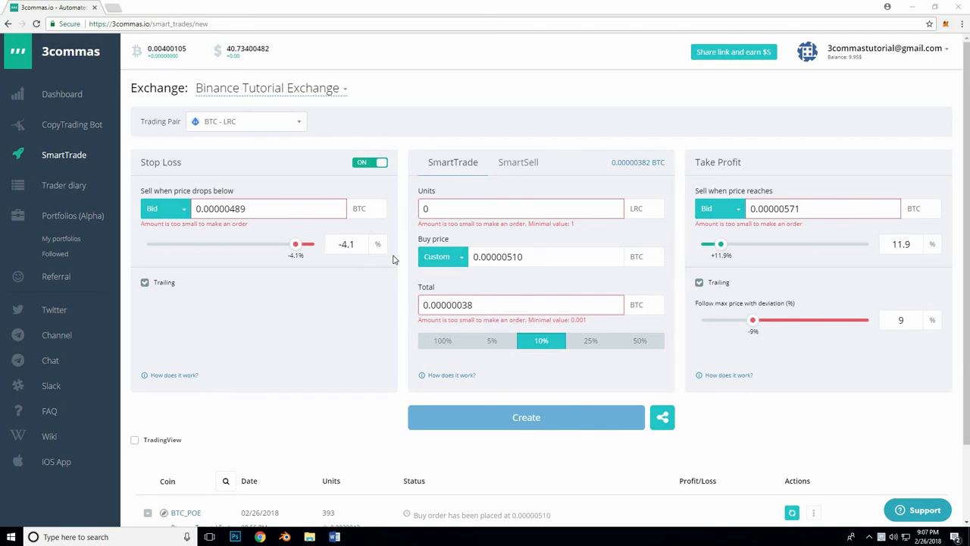
Switch the order form to SmartSell and select the BTC - LEND trading pair
left_click(504, 163)
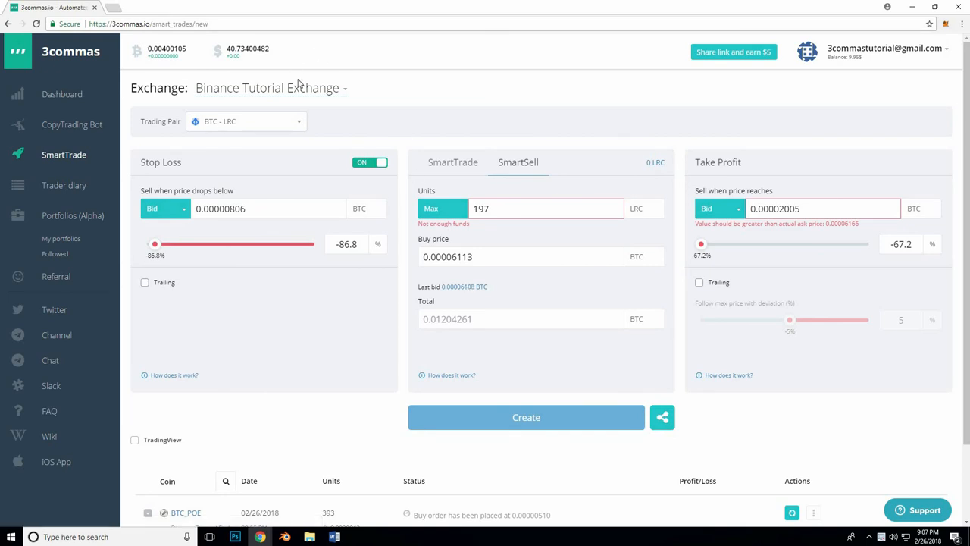
left_click(346, 91)
left_click(273, 126)
left_click(275, 131)
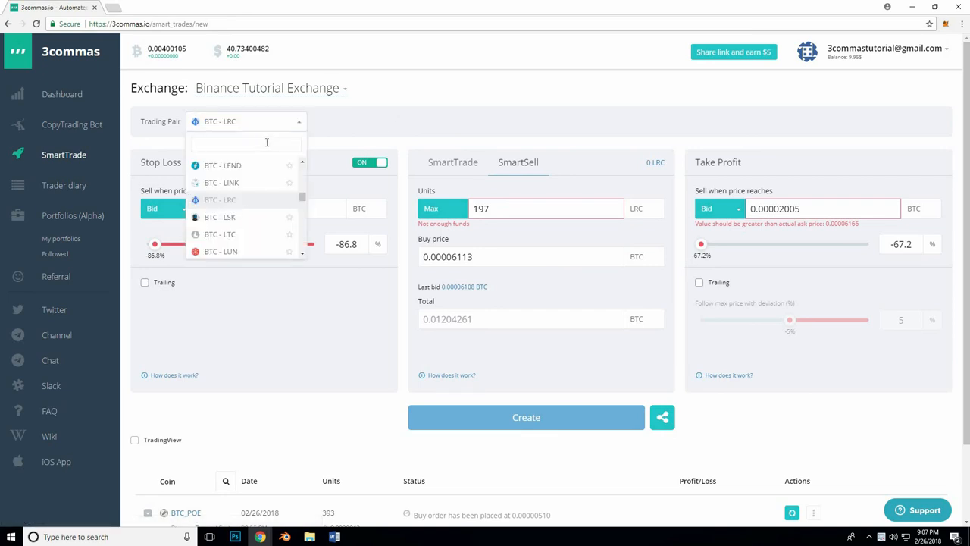
type("lend")
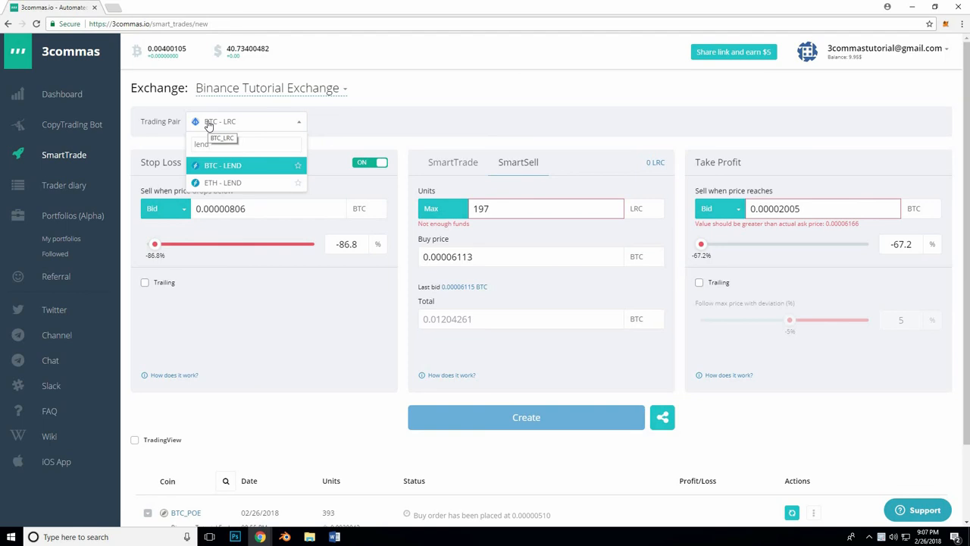
left_click(223, 165)
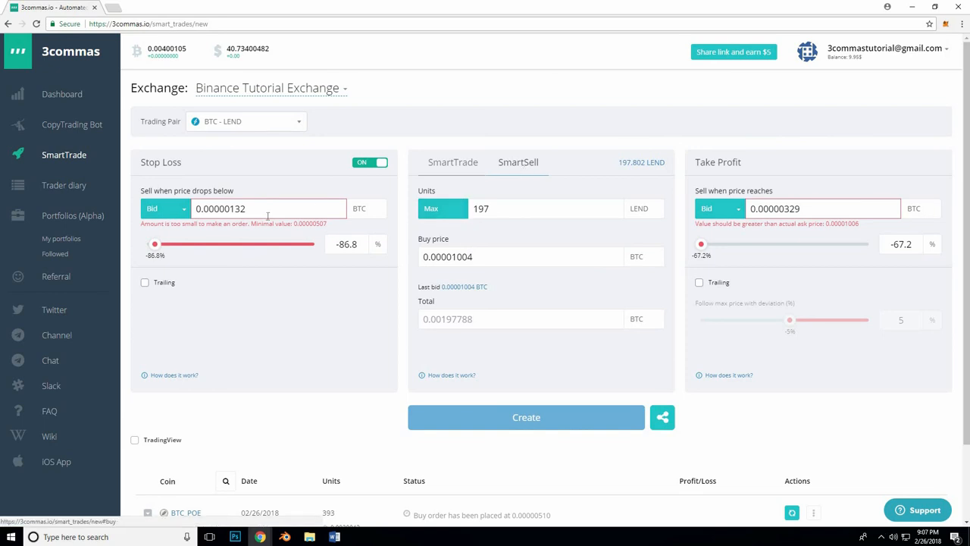
Set a trailing stop loss at -20% and a take profit price of 0.00002000 BTC for the LEND sale
left_click_drag(247, 249, 239, 250)
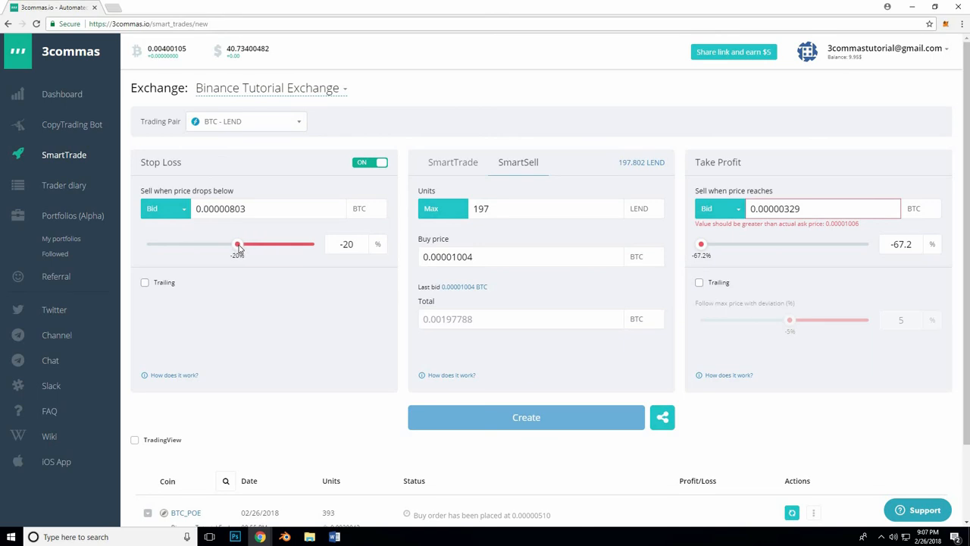
left_click(145, 284)
left_click_drag(703, 249, 780, 213)
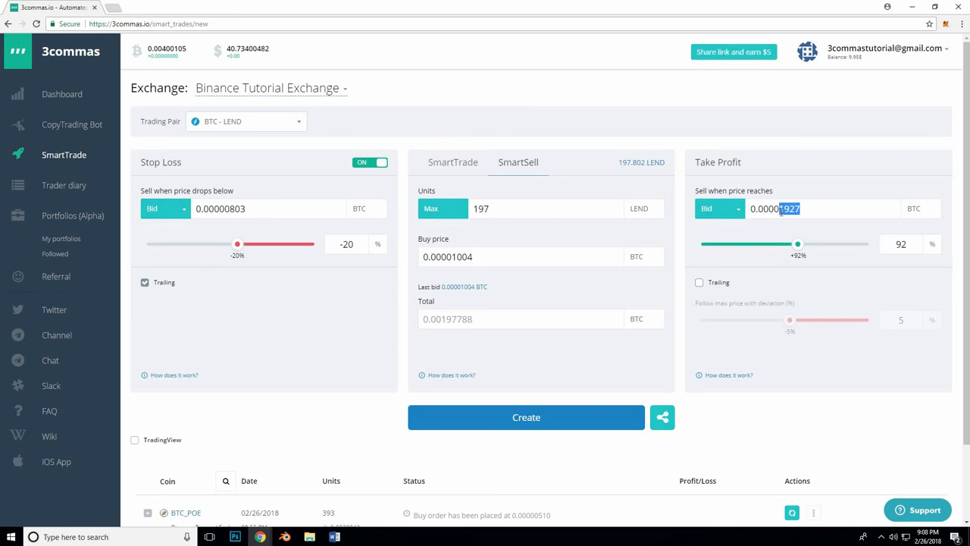
type("2000")
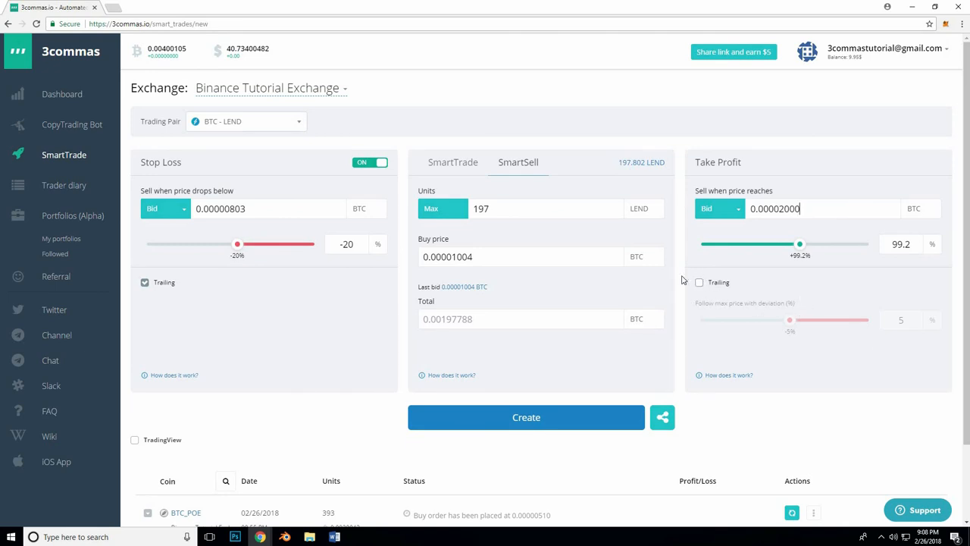
Create and confirm the SmartSell for BTC - LEND, and check the trade list
left_click(514, 411)
left_click(528, 333)
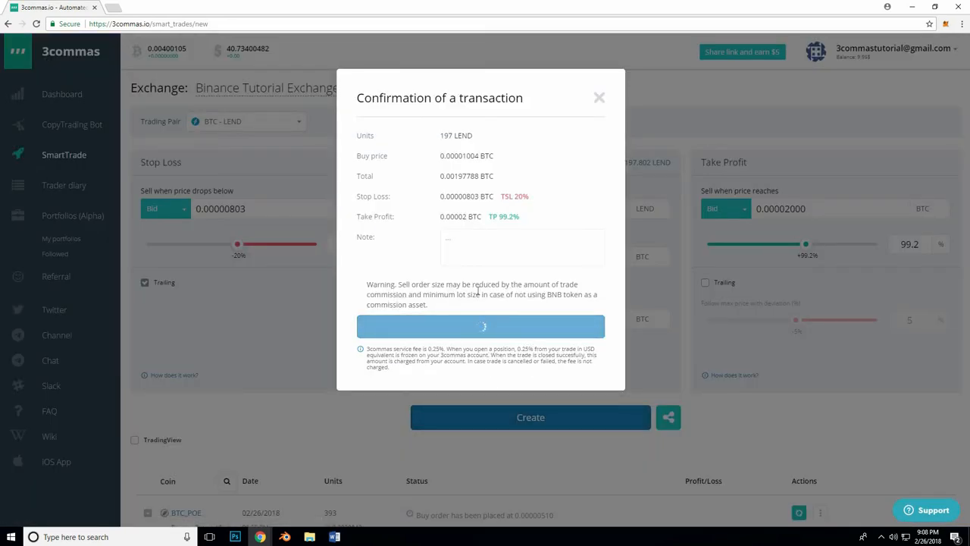
left_click(484, 333)
scroll(307, 332, "down", 3)
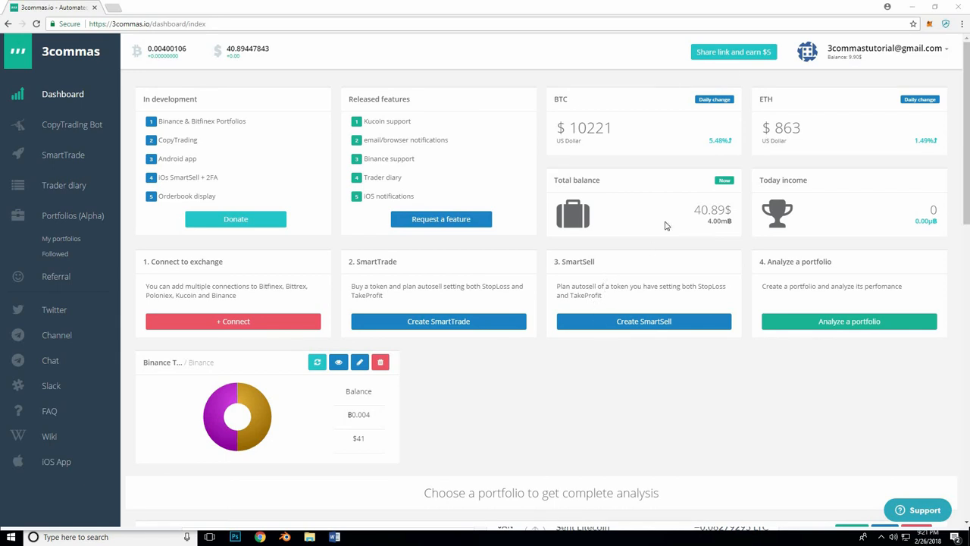
Open the account's balance page and request a 10$ deposit using LTC
left_click(918, 58)
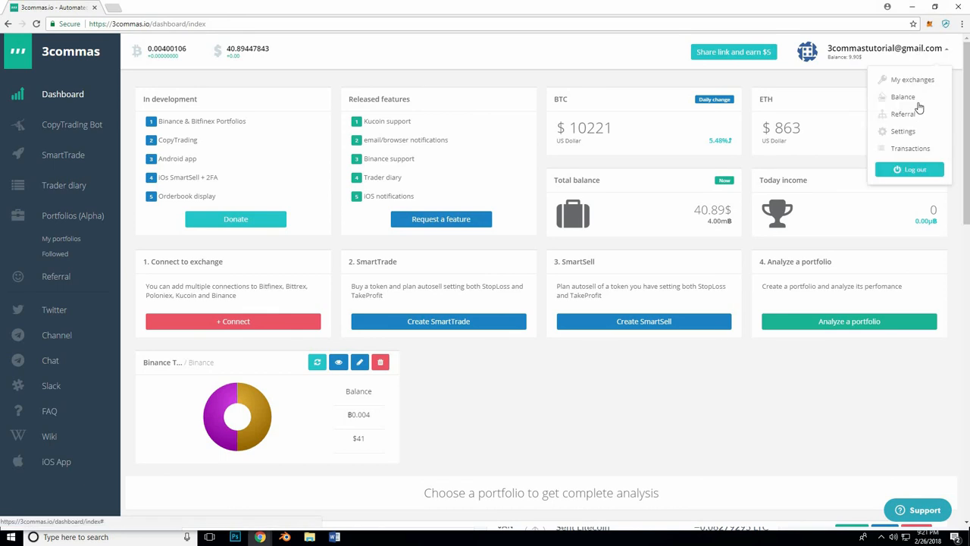
left_click(919, 102)
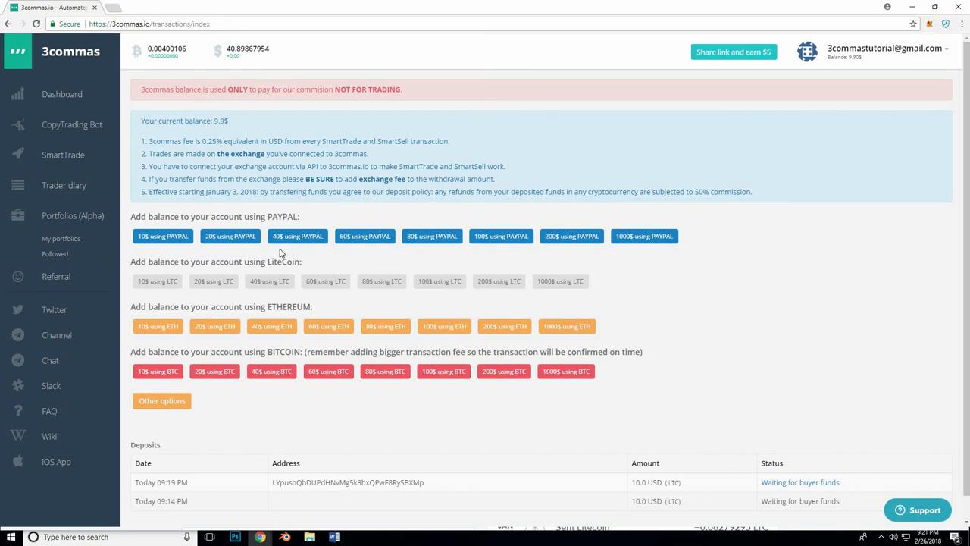
left_click(171, 282)
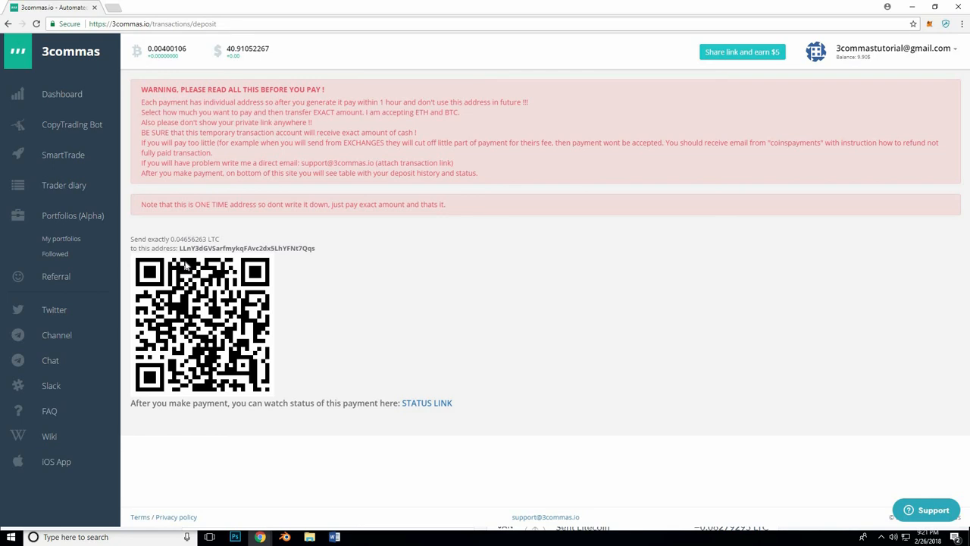
Copy the one-time LTC deposit address and switch to the Coinbase window
left_click_drag(180, 248, 314, 249)
right_click(310, 251)
left_click(327, 256)
left_click(260, 536)
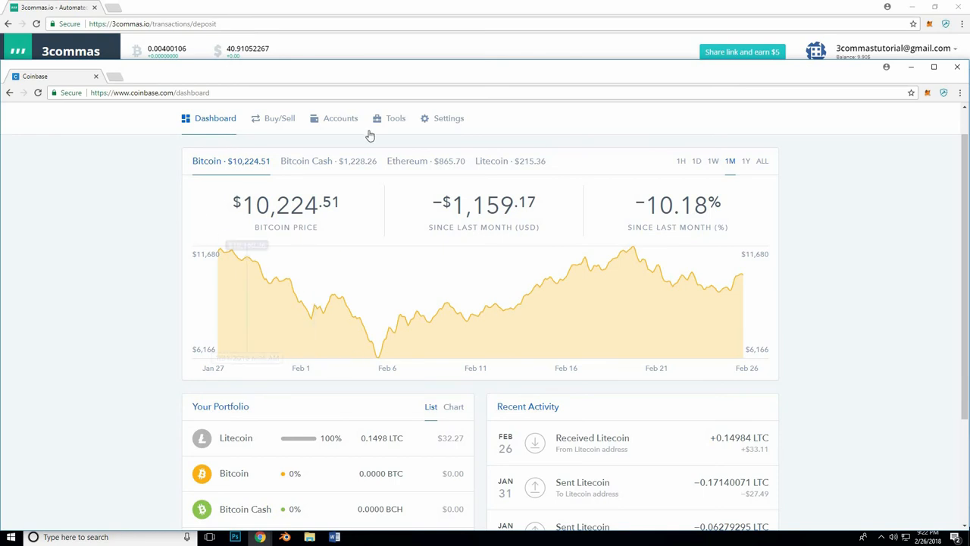
Open the send form of the LTC Wallet in Coinbase and paste the deposit address as the recipient
left_click(345, 119)
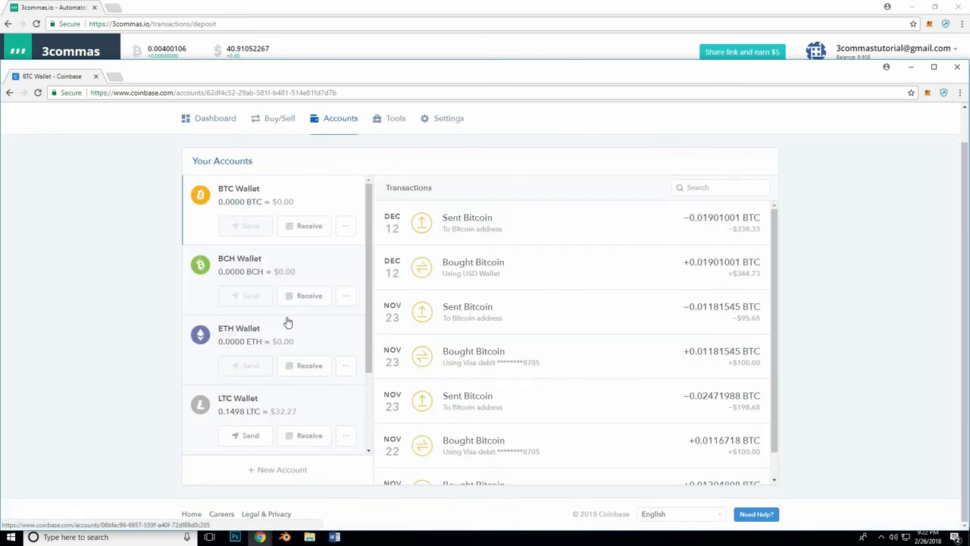
scroll(281, 327, "down", 2)
left_click(249, 338)
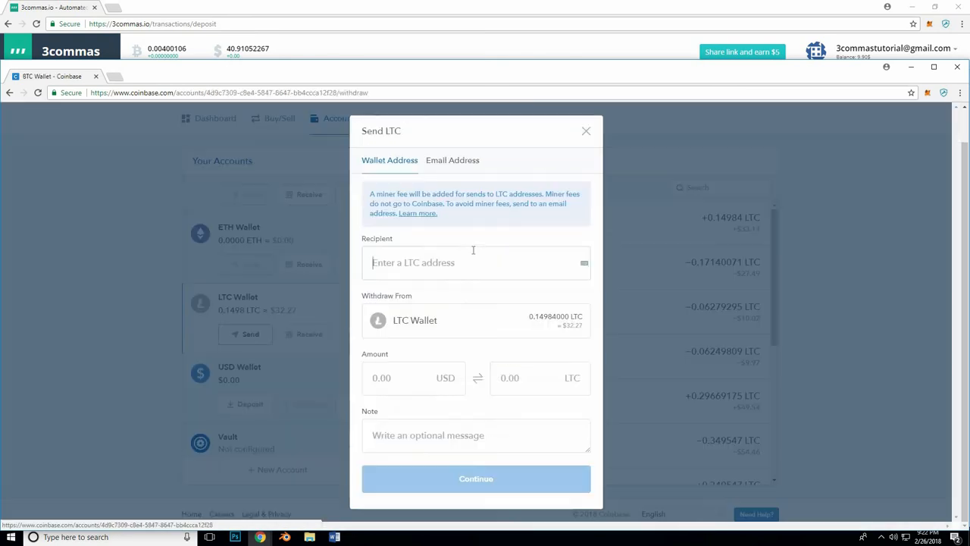
right_click(466, 262)
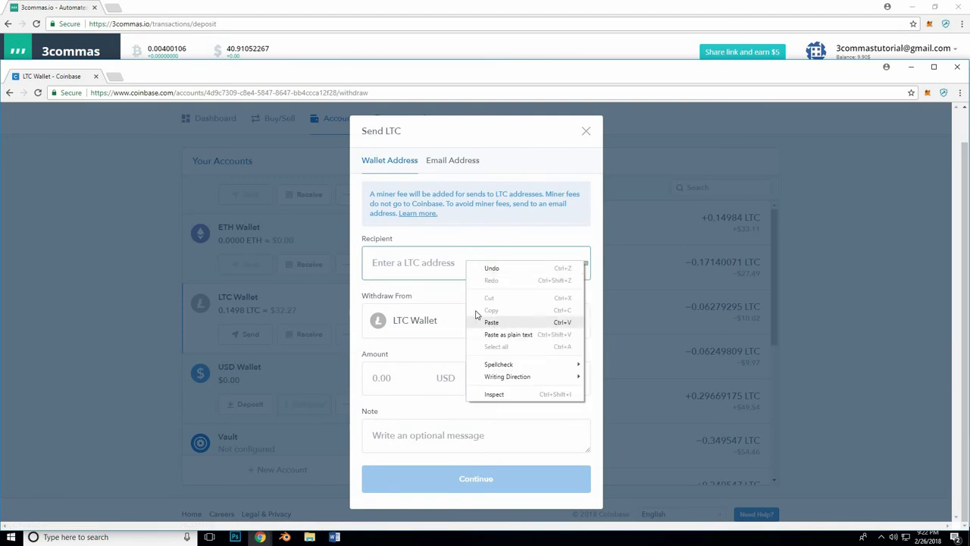
left_click(491, 324)
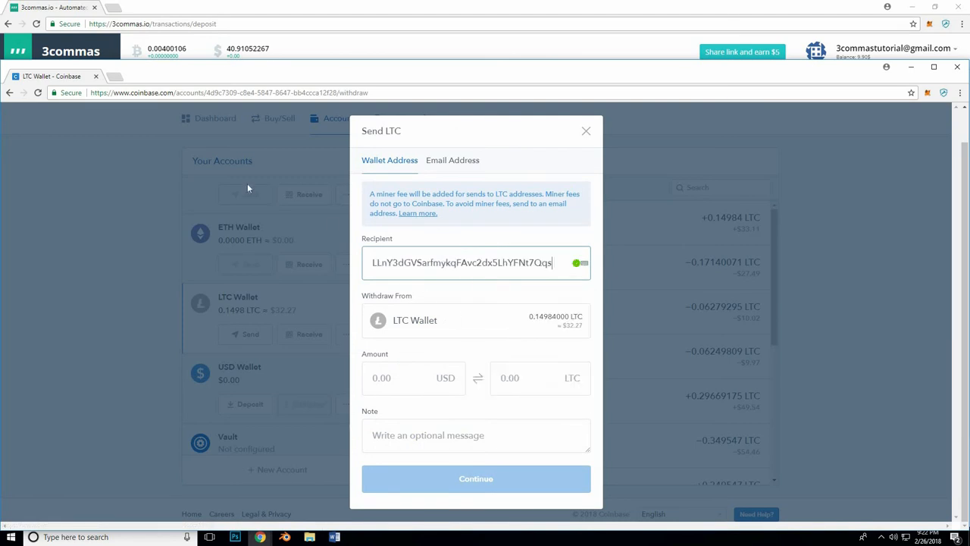
Copy the exact amount 0.04656263 LTC from the 3Commas deposit page into the LTC amount of the Coinbase send form
left_click(232, 11)
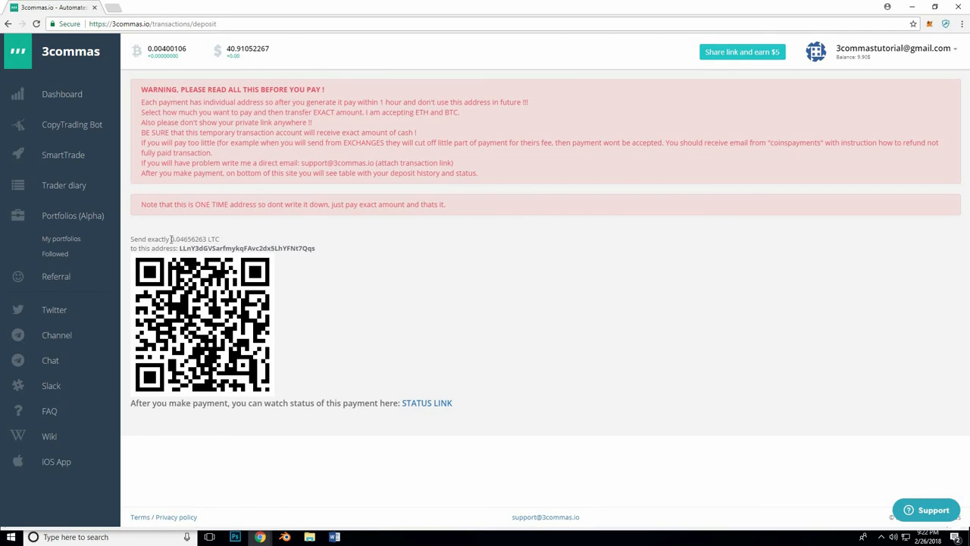
left_click_drag(171, 239, 206, 240)
right_click(200, 240)
left_click(295, 246)
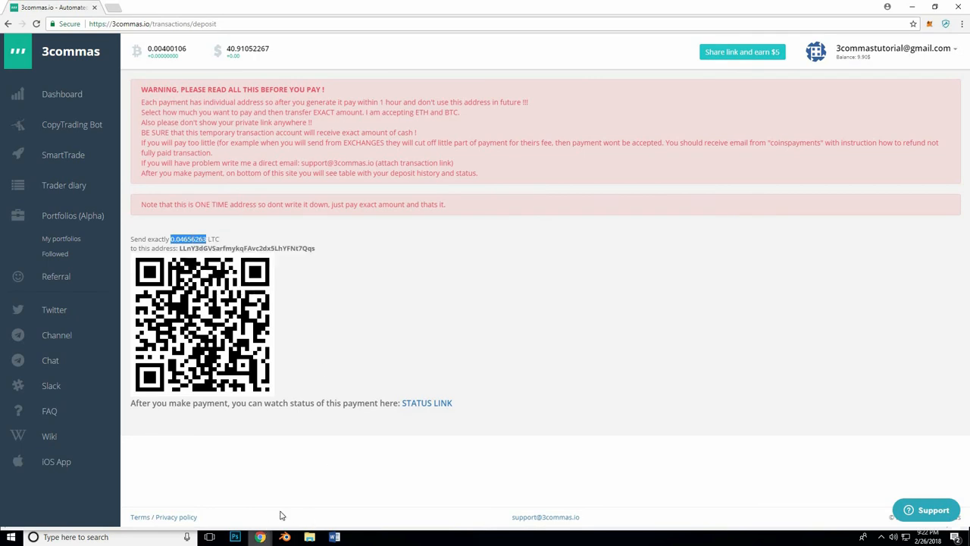
mouse_move(265, 535)
left_click(299, 496)
left_click(513, 377)
right_click(512, 378)
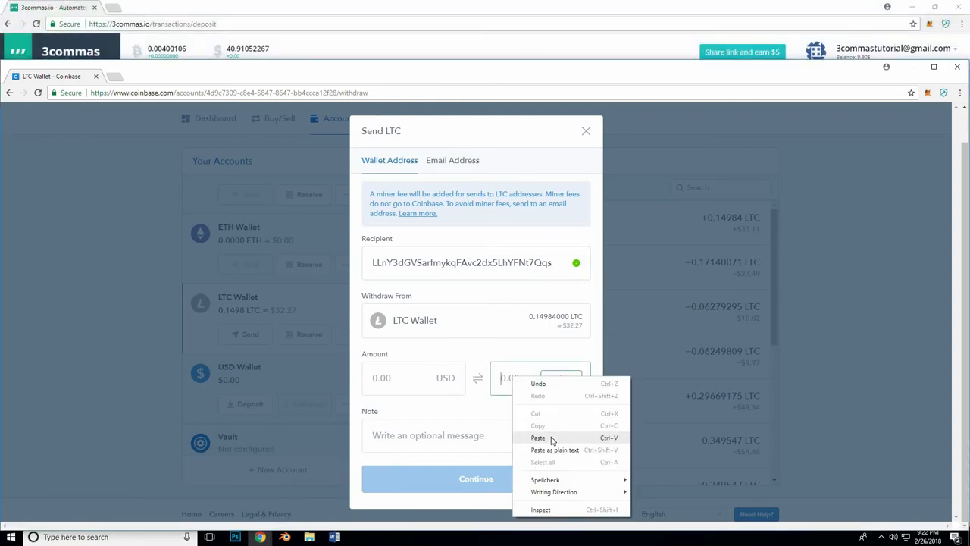
left_click(537, 437)
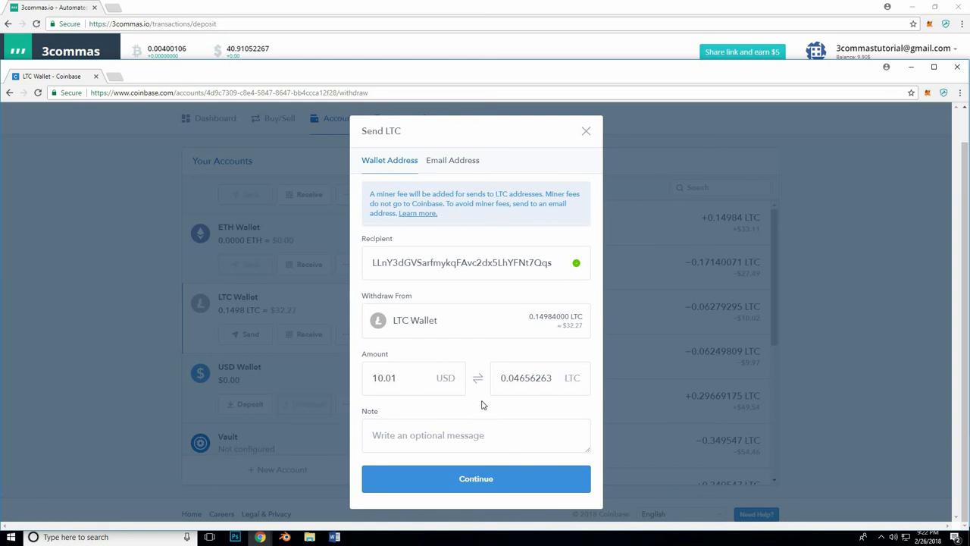
Continue to the transaction confirmation, enter the 2-step verification code and confirm the LTC send
left_click(473, 482)
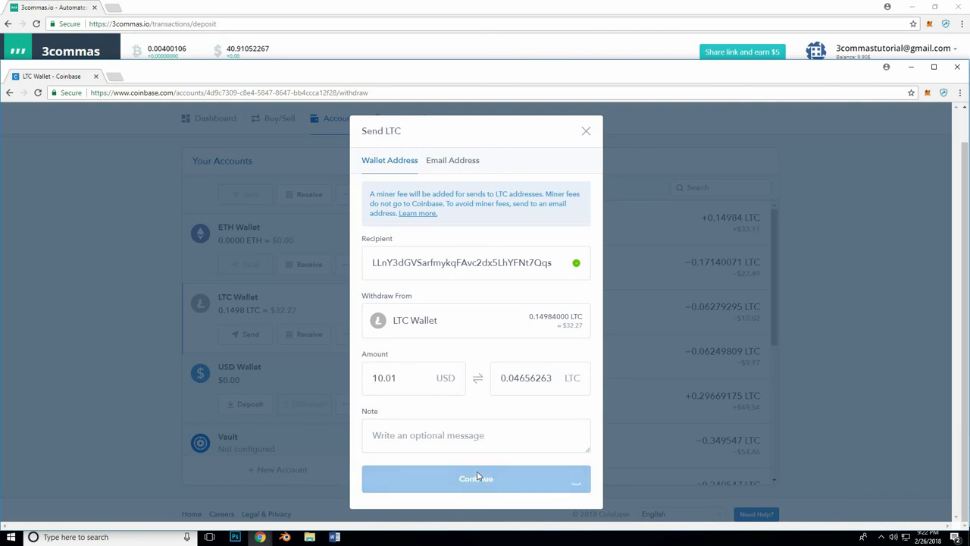
left_click(502, 377)
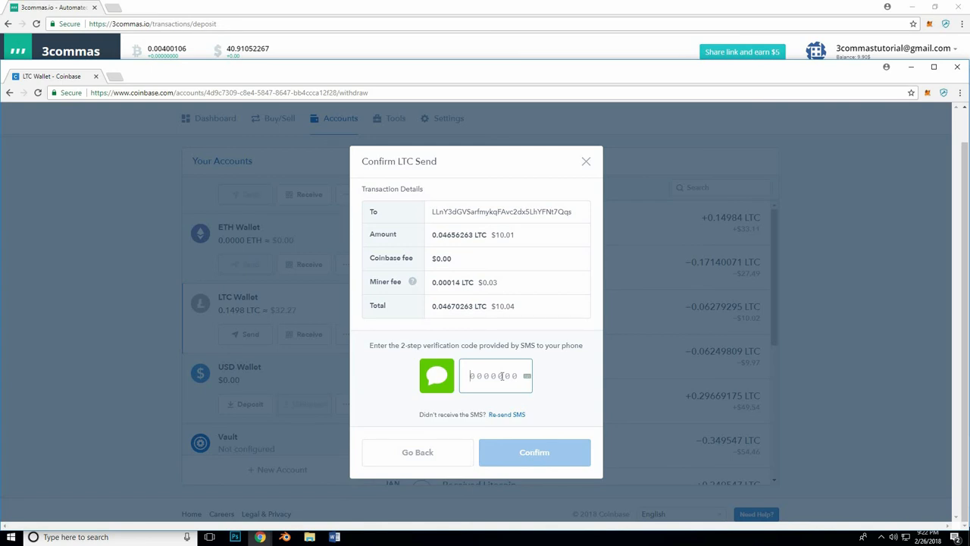
left_click(521, 467)
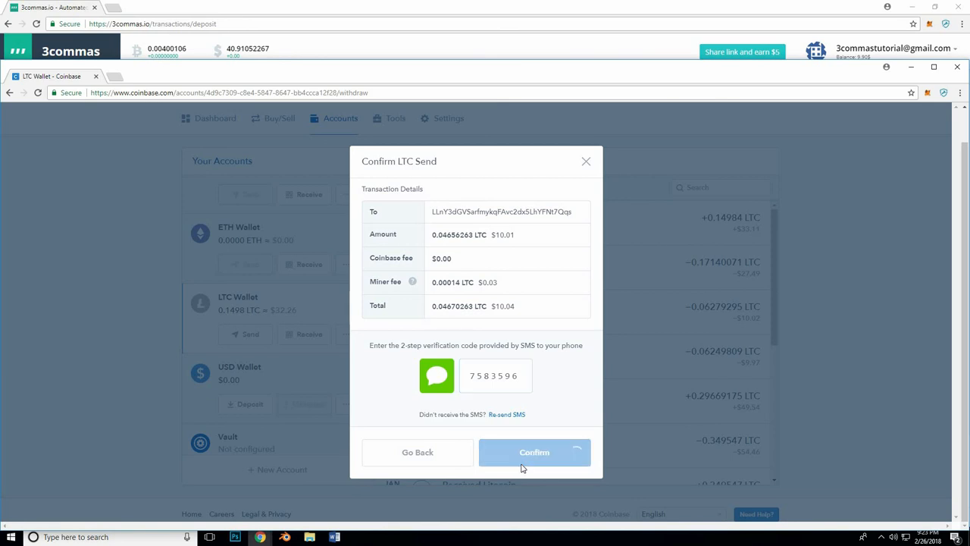